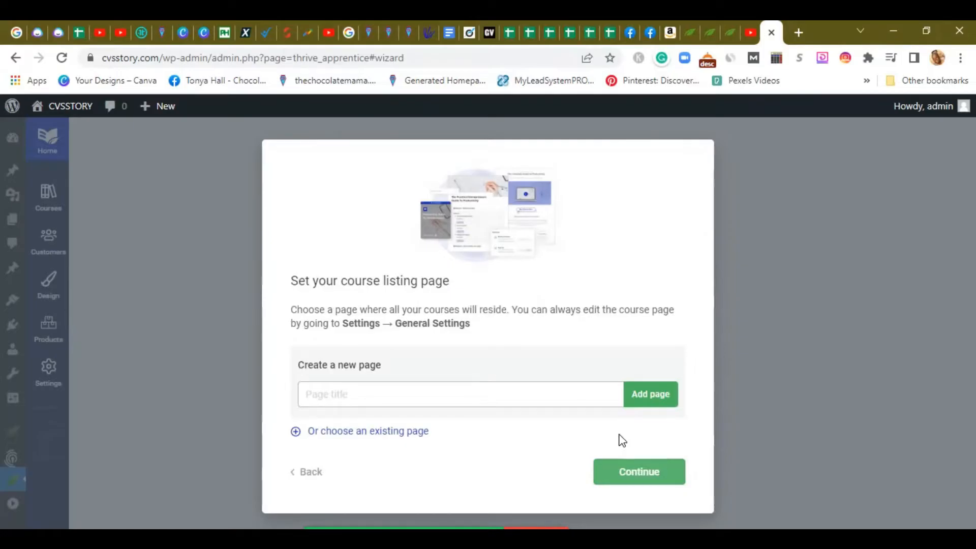
- Create a new course listing page titled "Recommends" and continue the setup
click(376, 390)
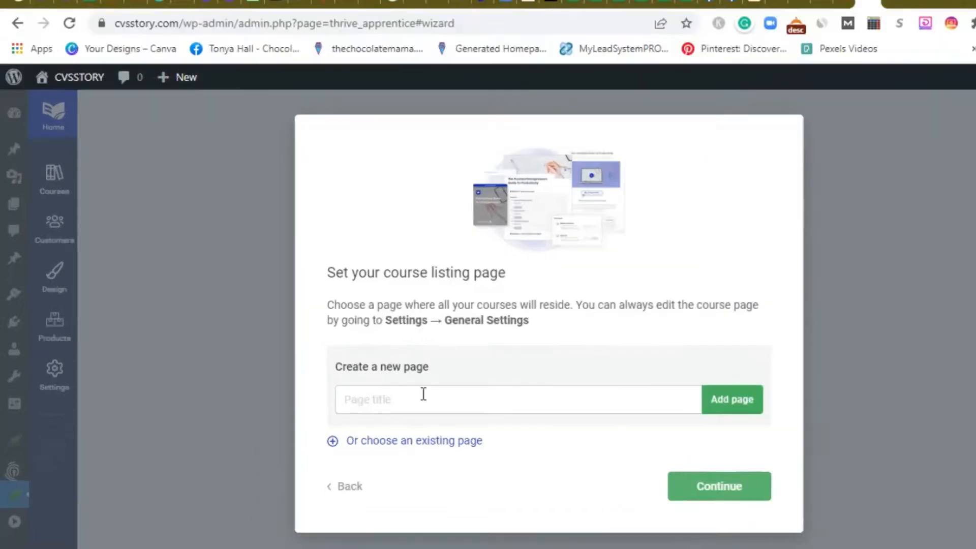
text(Recommends)
click(724, 396)
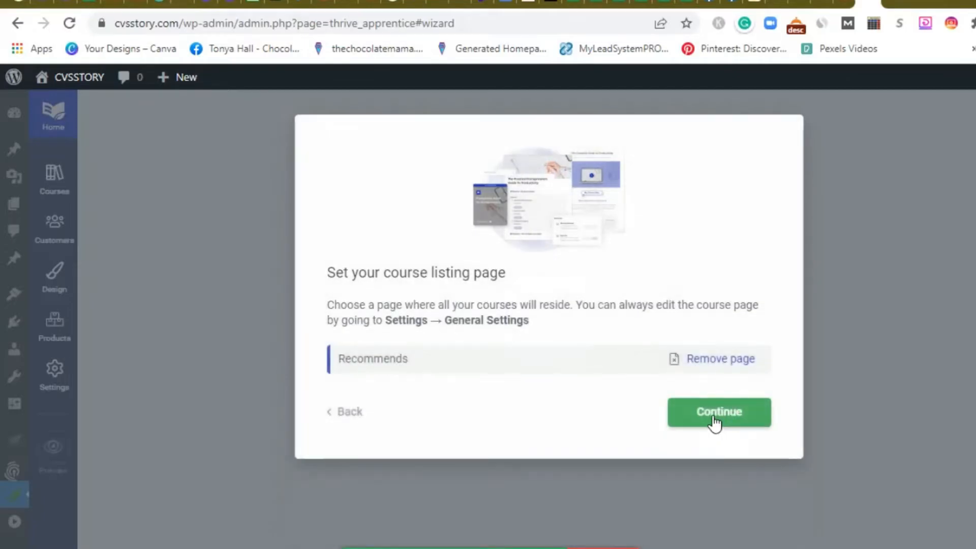
click(713, 422)
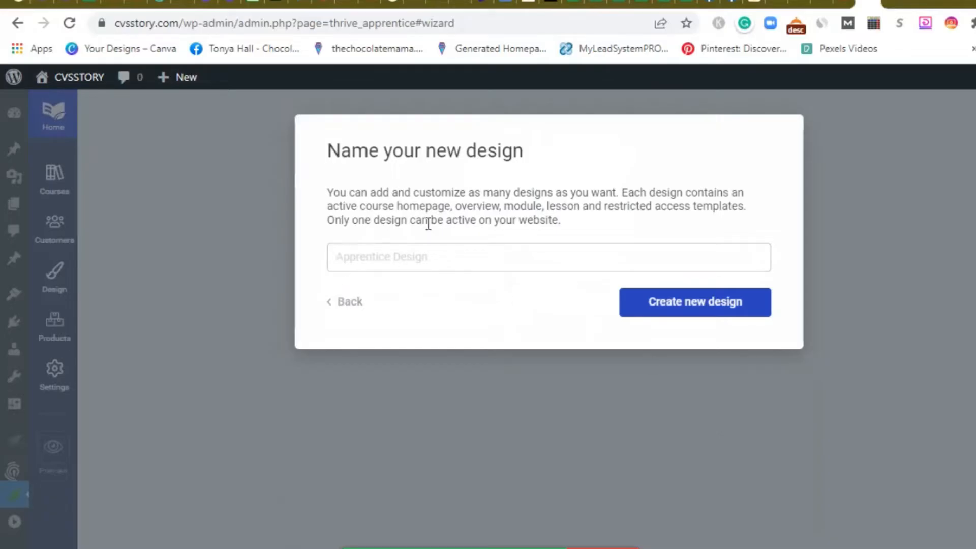
- Name the new design "Get Back To Life" and create it
text(Get)
text( Y)
text(o)
key(BackSpace)
key(BackSpace)
text(Back)
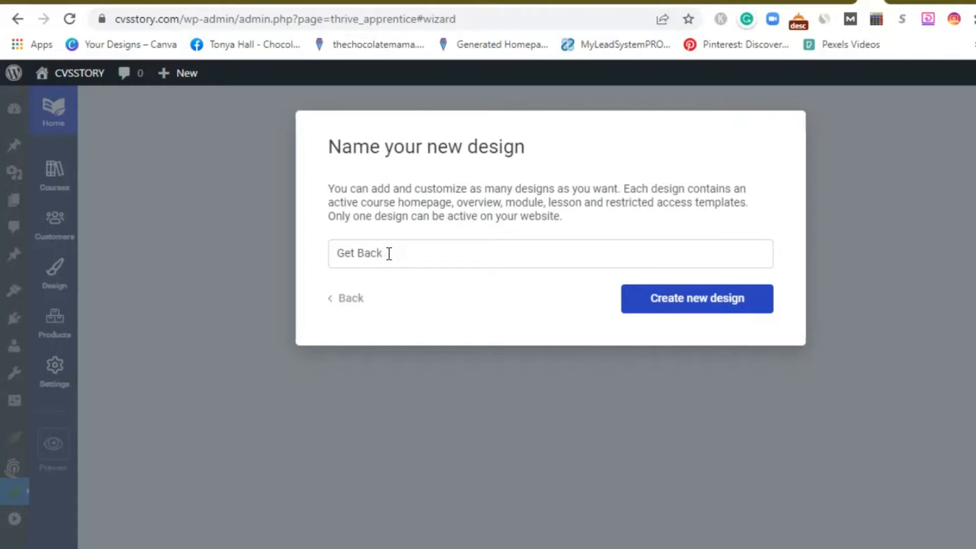
text( To Life)
click(711, 311)
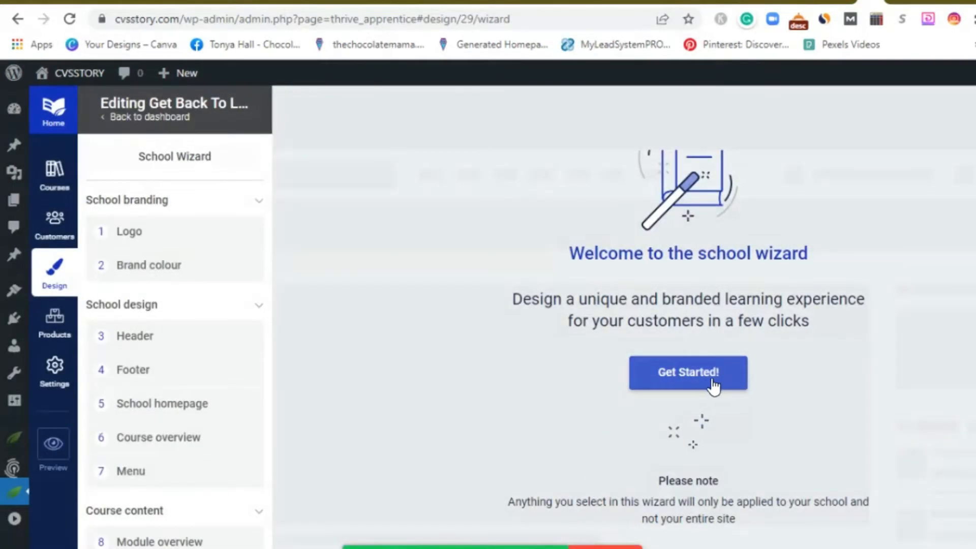
- Start the school wizard with the placeholder logo kept, and set the school's main color to bright green
click(693, 384)
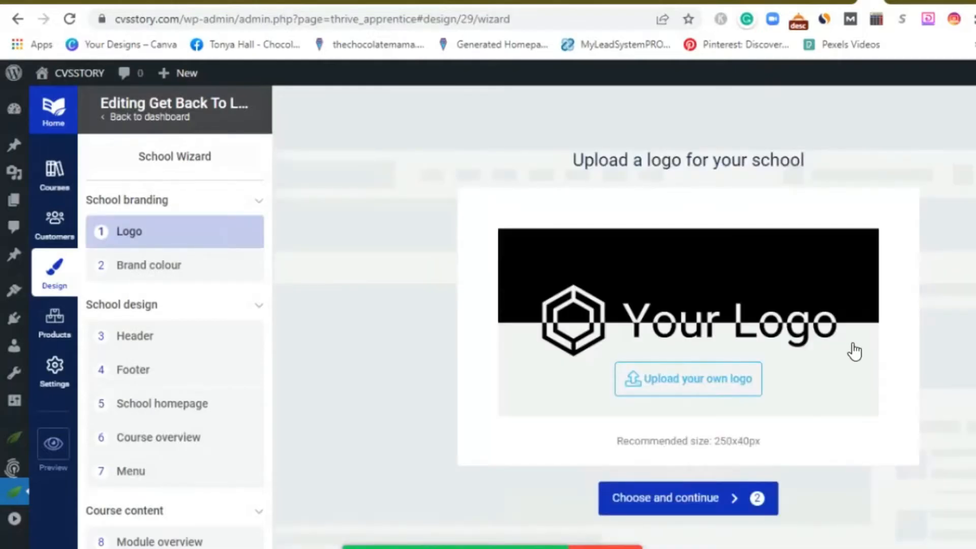
click(714, 500)
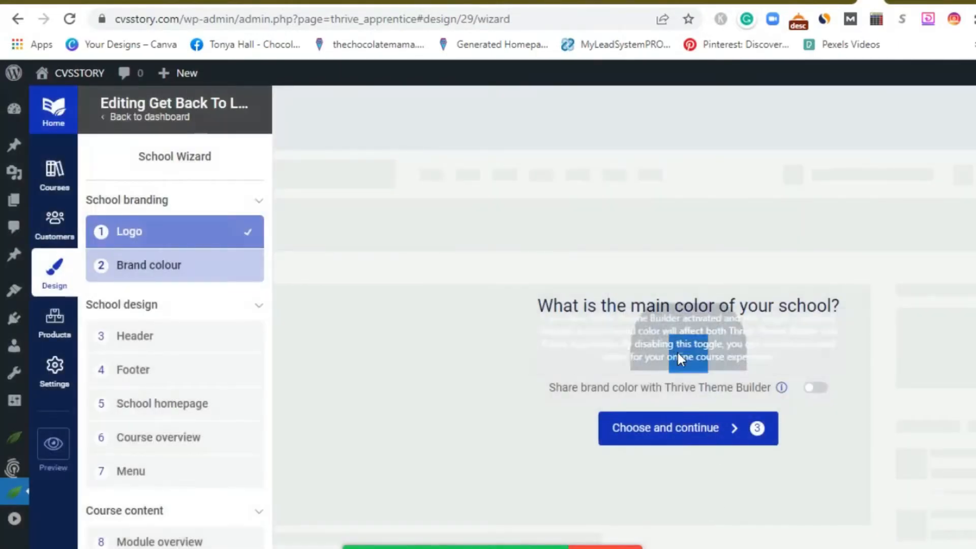
click(686, 347)
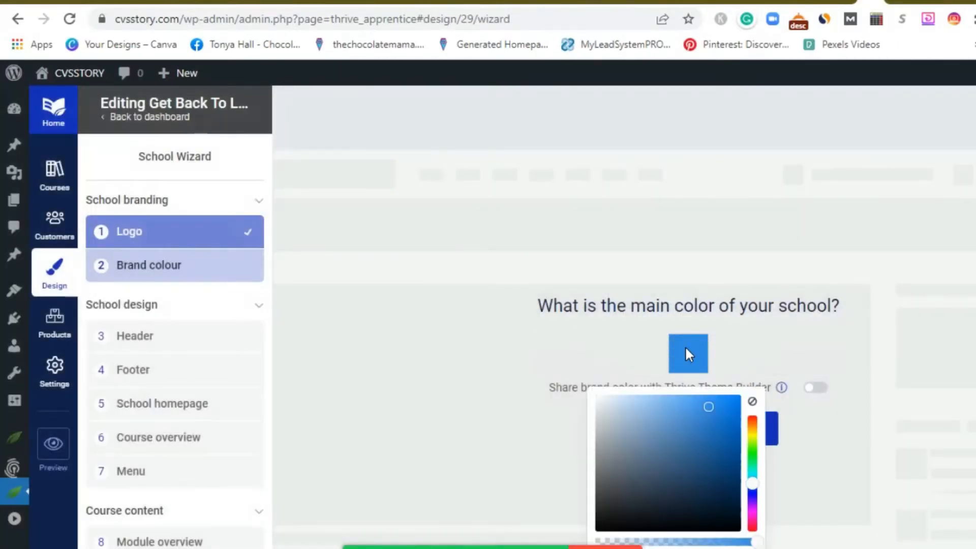
click(750, 436)
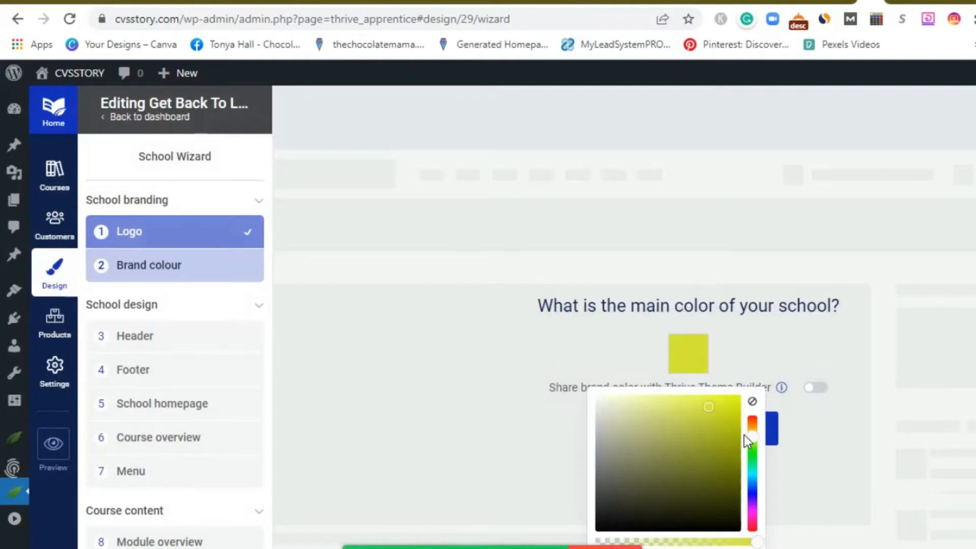
drag(752, 437, 752, 448)
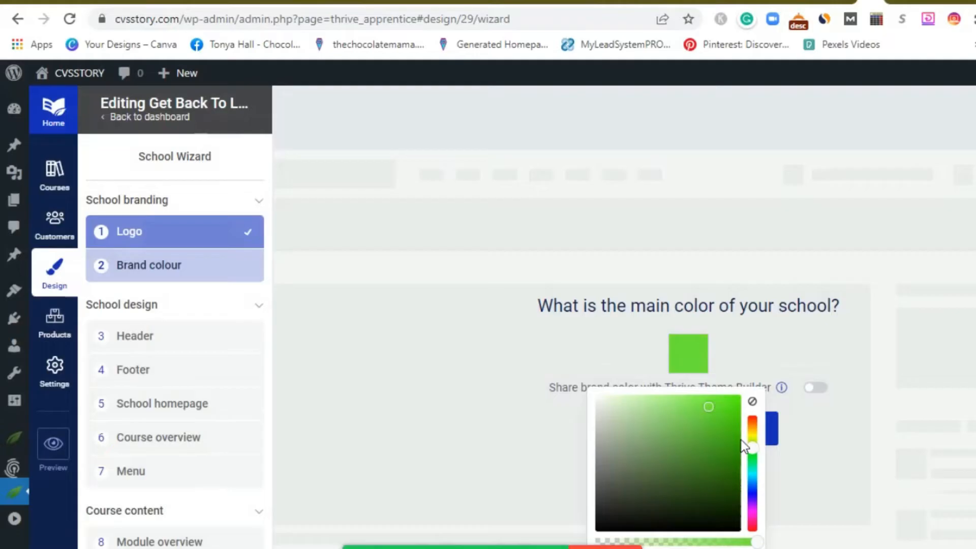
click(727, 405)
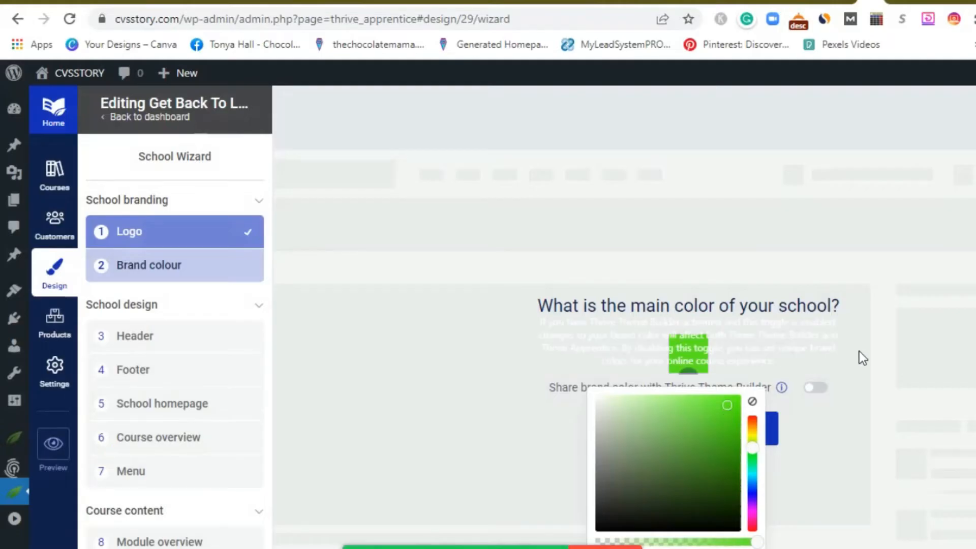
click(886, 346)
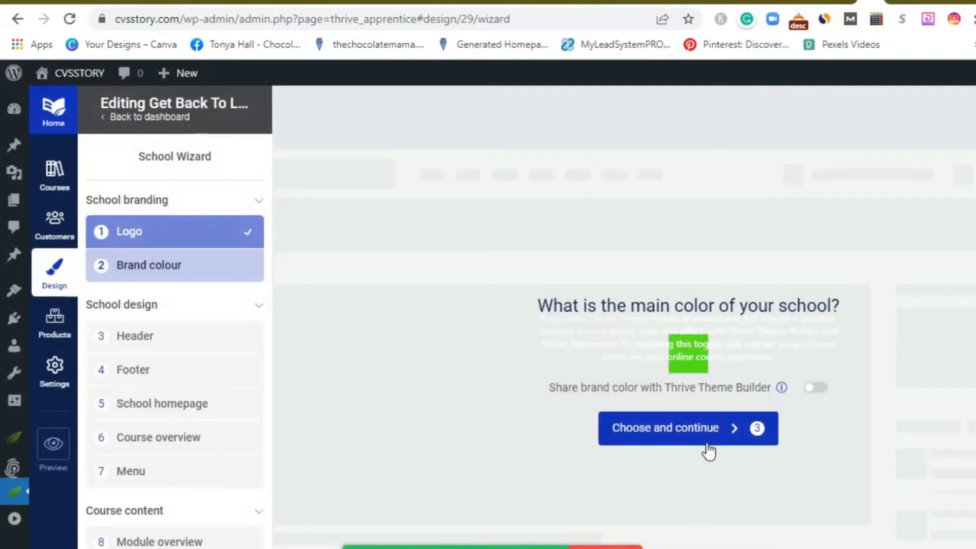
click(728, 427)
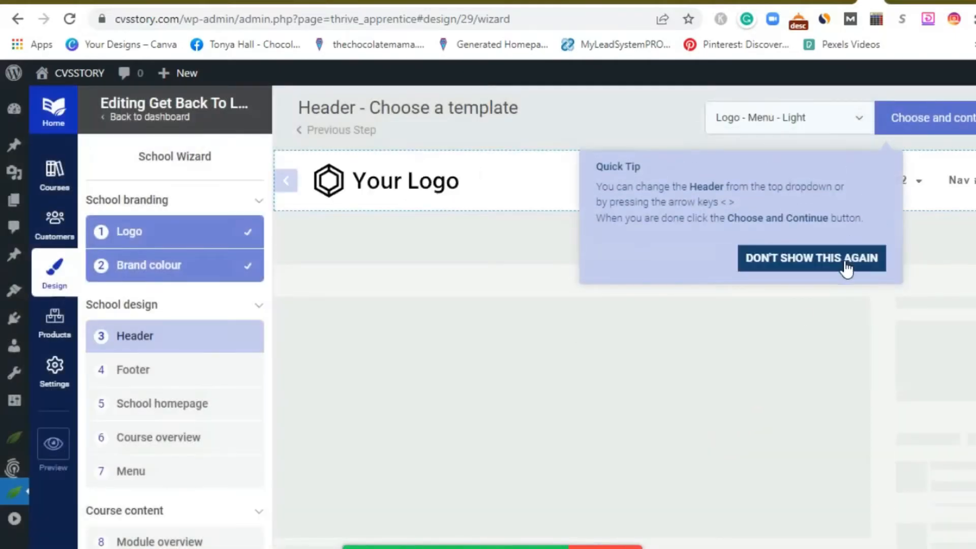
- Dismiss the quick tip and apply the saved Default Header template listed above "Logo- Menu – Social" as the school header
click(844, 263)
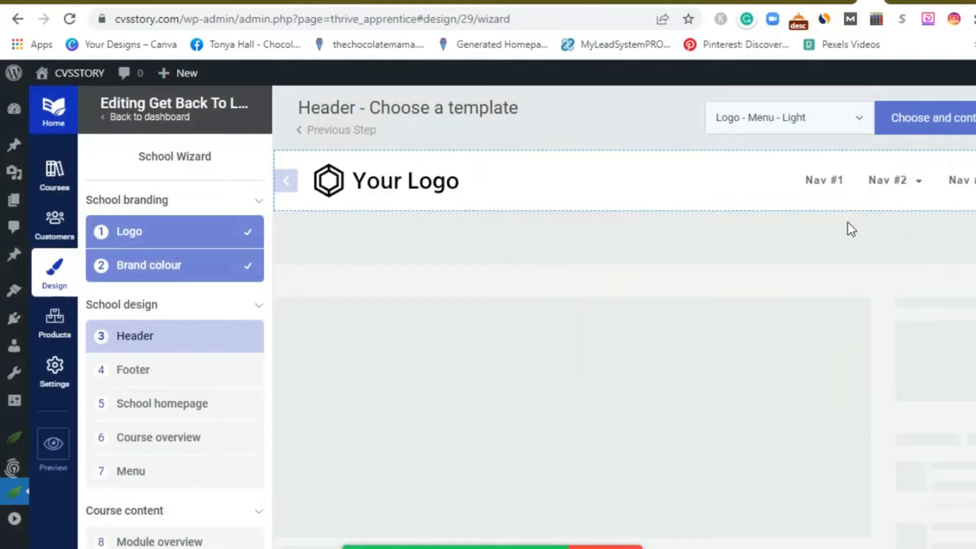
click(855, 117)
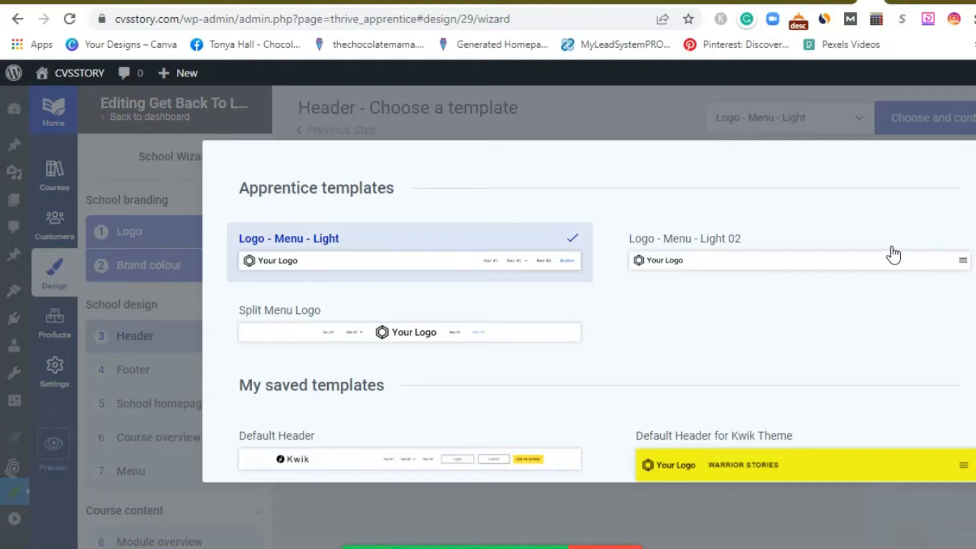
scroll(893, 254, down, 6)
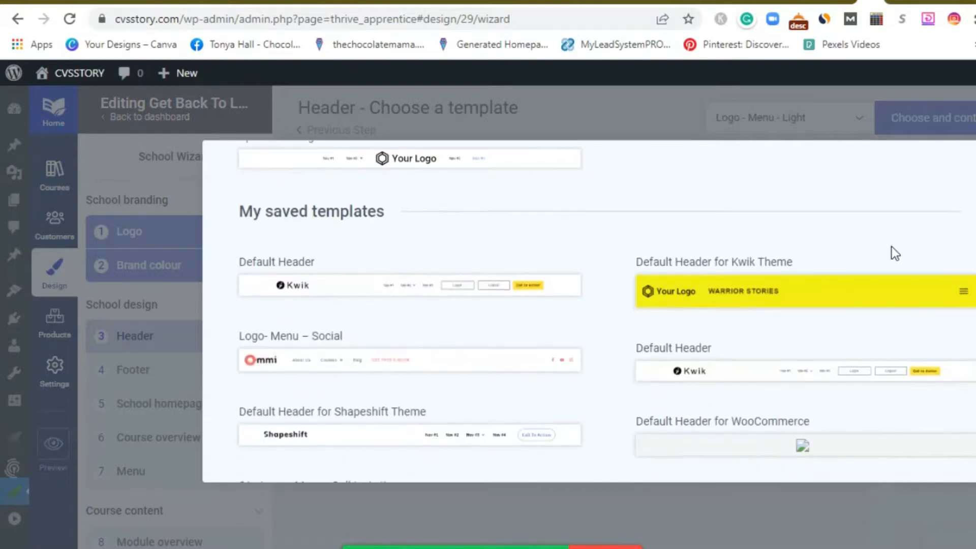
scroll(893, 255, up, 2)
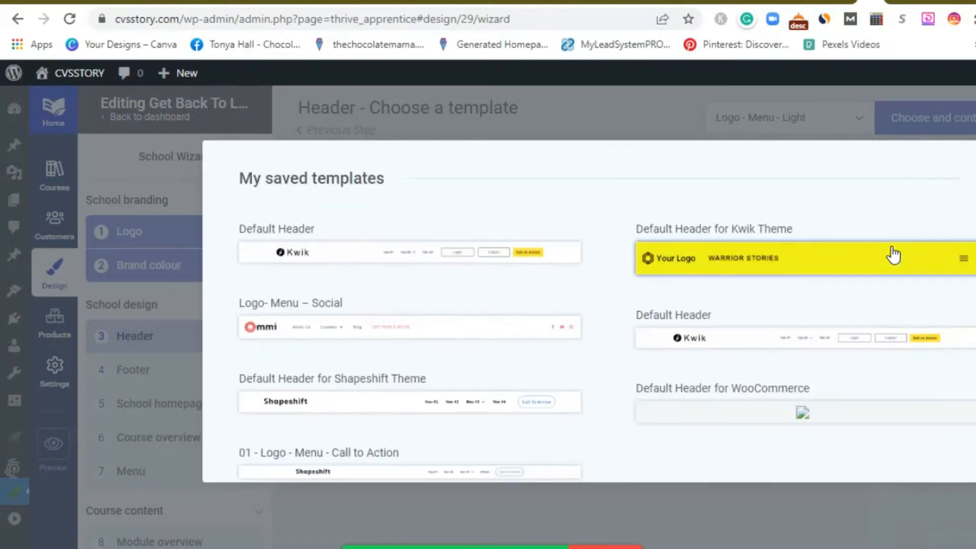
scroll(893, 254, up, 5)
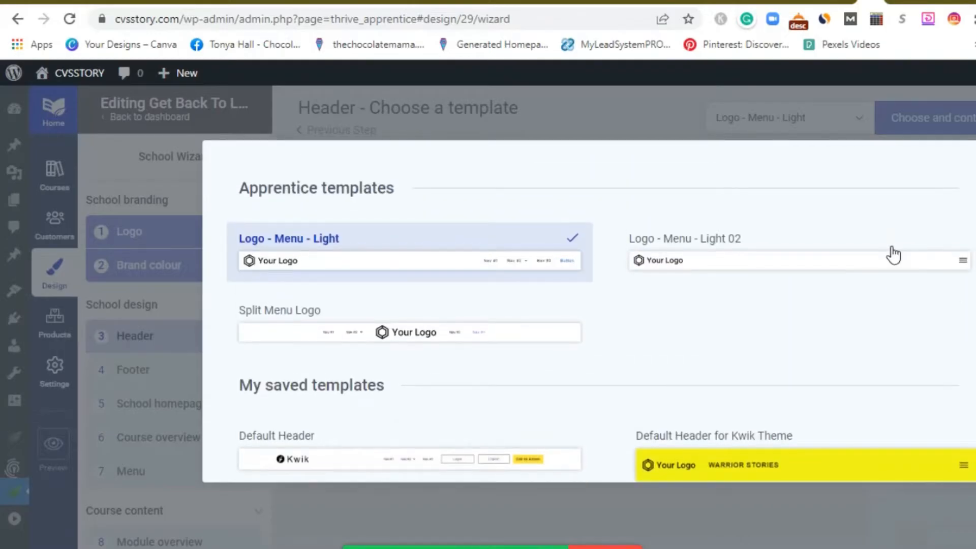
scroll(893, 254, down, 4)
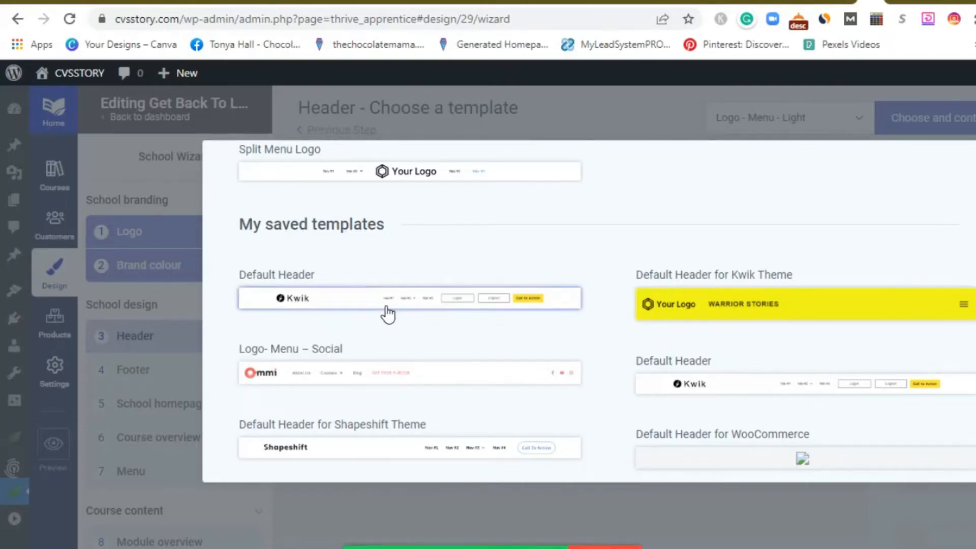
scroll(388, 314, down, 3)
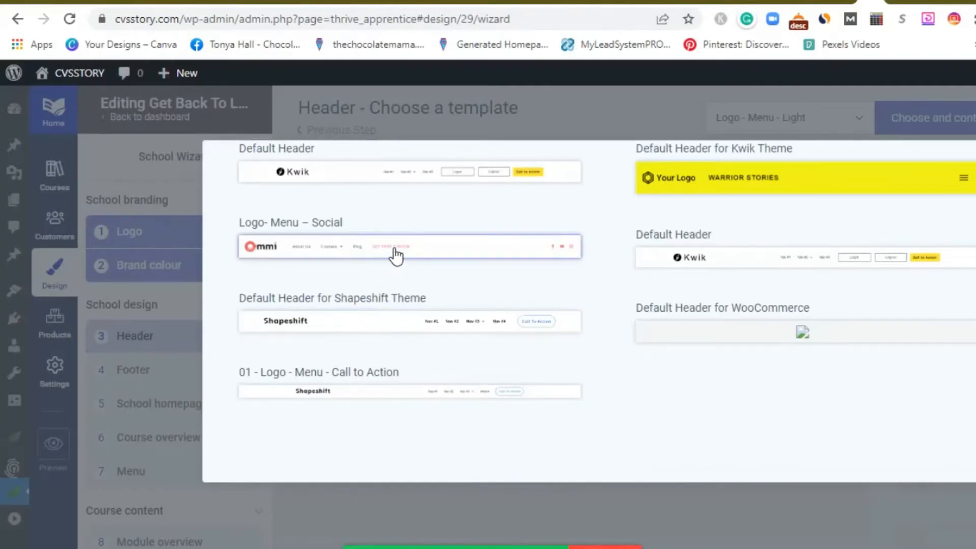
click(355, 173)
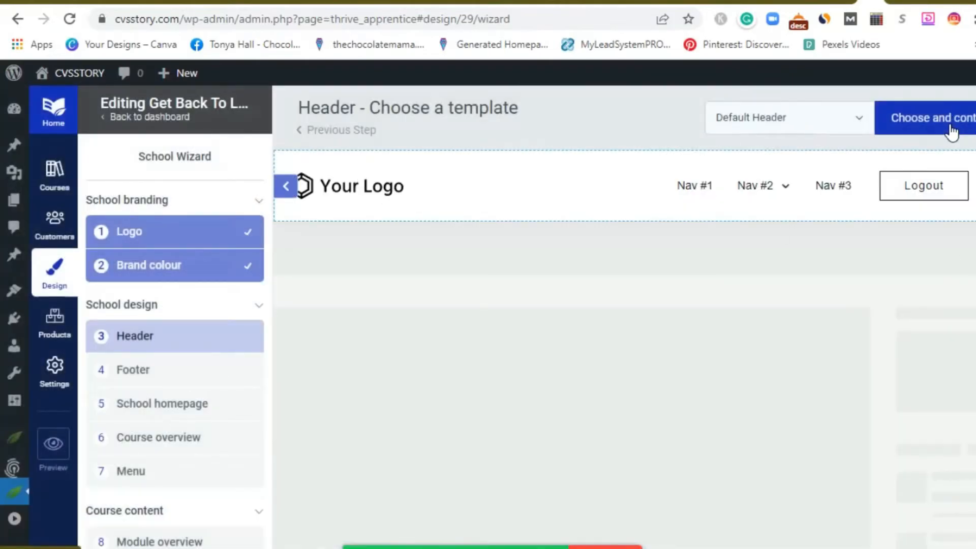
click(951, 131)
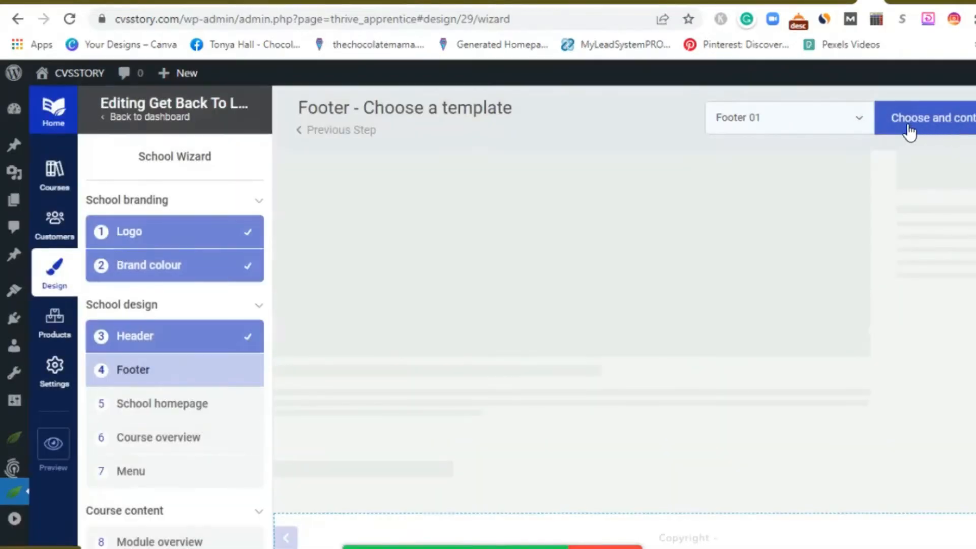
- Apply the saved Default Footer template listed above "01 - Columns" as the school footer
click(862, 122)
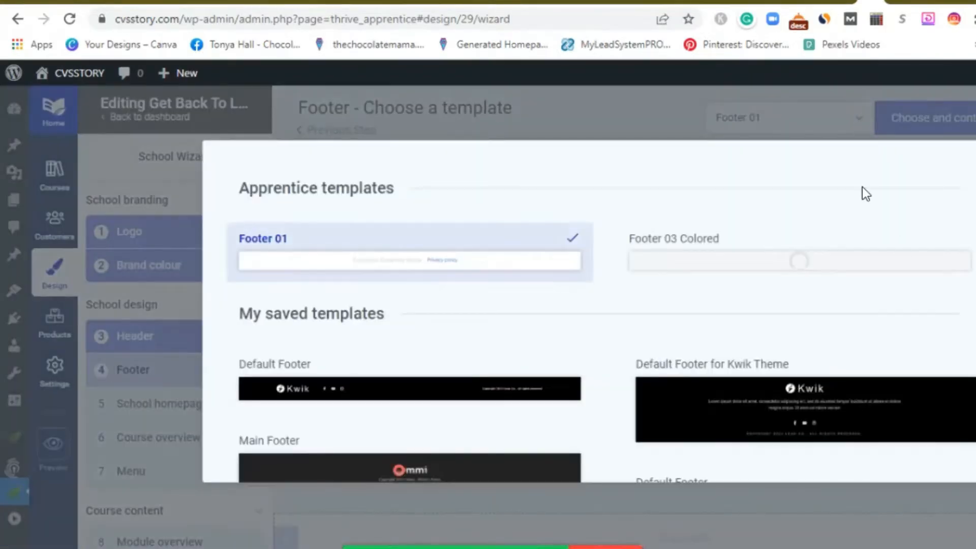
scroll(965, 308, down, 3)
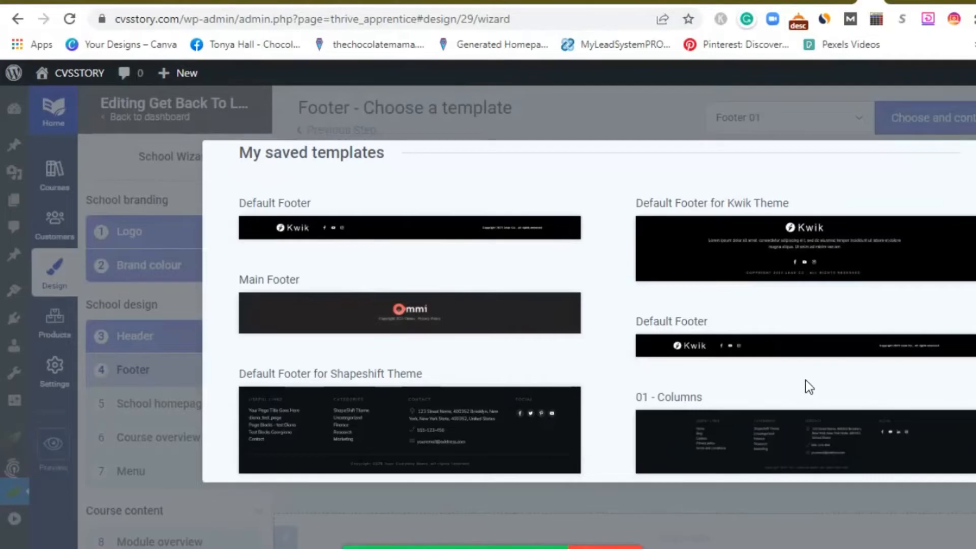
click(828, 349)
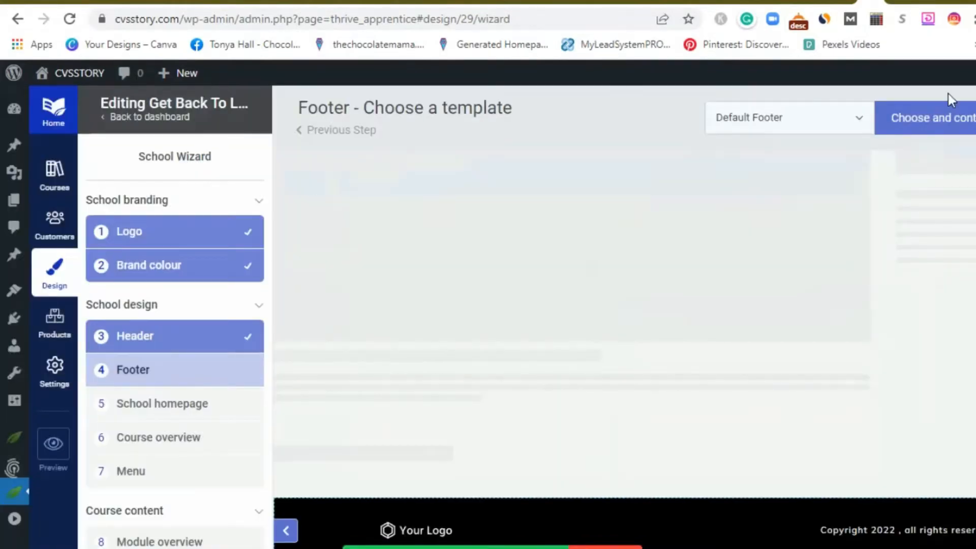
click(942, 119)
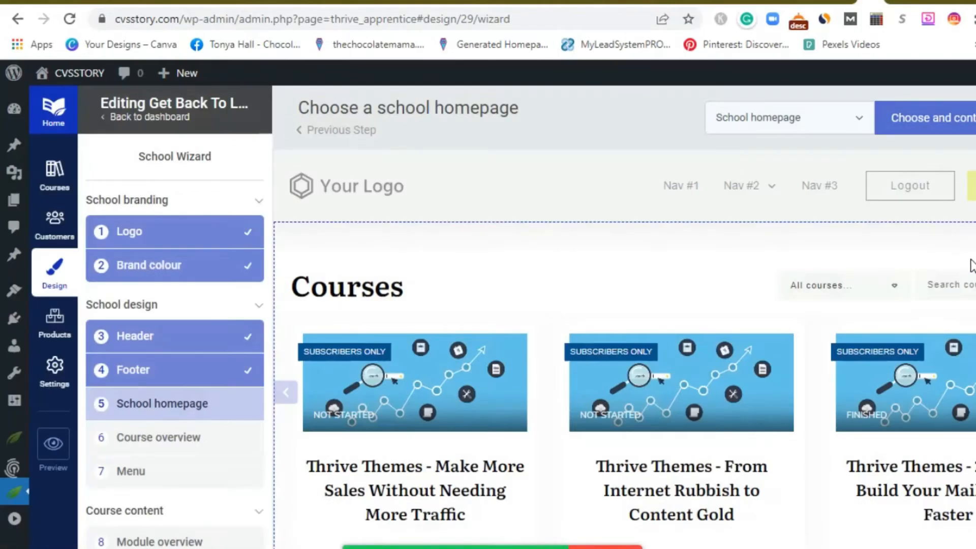
- Look through the school homepage templates and select School homepage 10 in place of the default one
scroll(970, 264, down, 3)
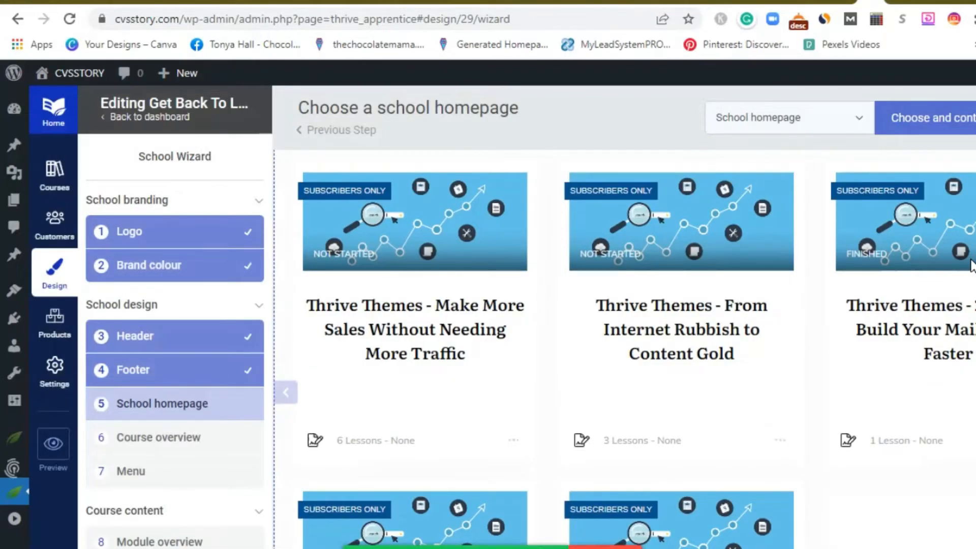
scroll(970, 264, down, 4)
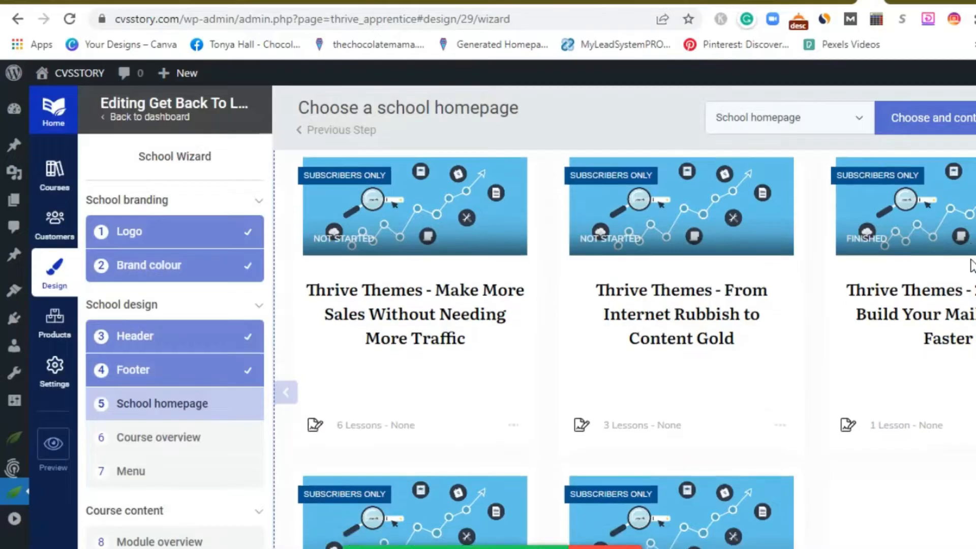
scroll(969, 274, down, 2)
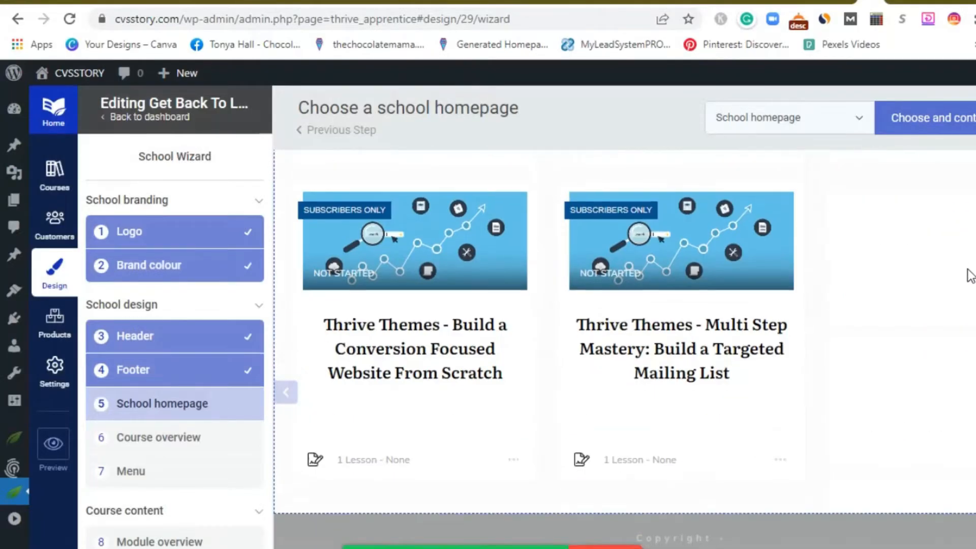
scroll(962, 283, up, 3)
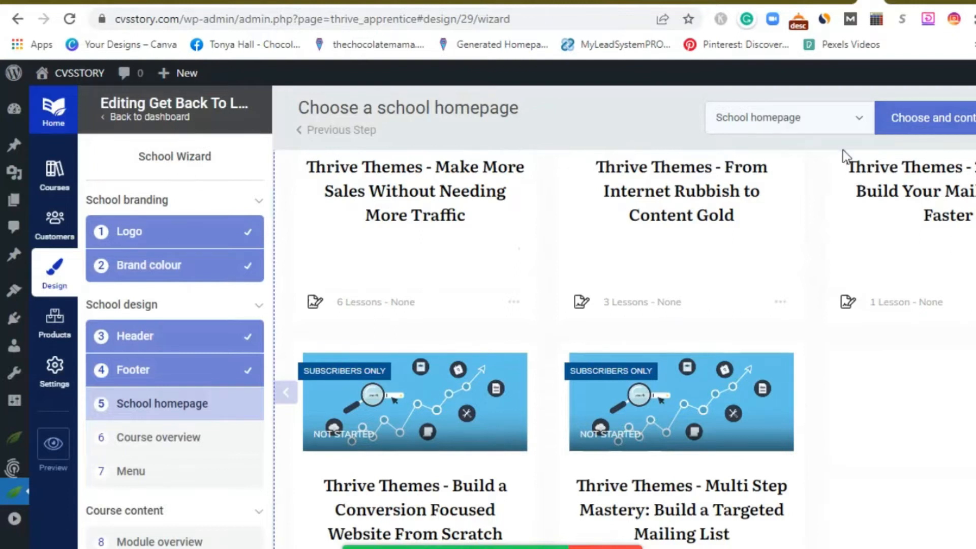
click(851, 119)
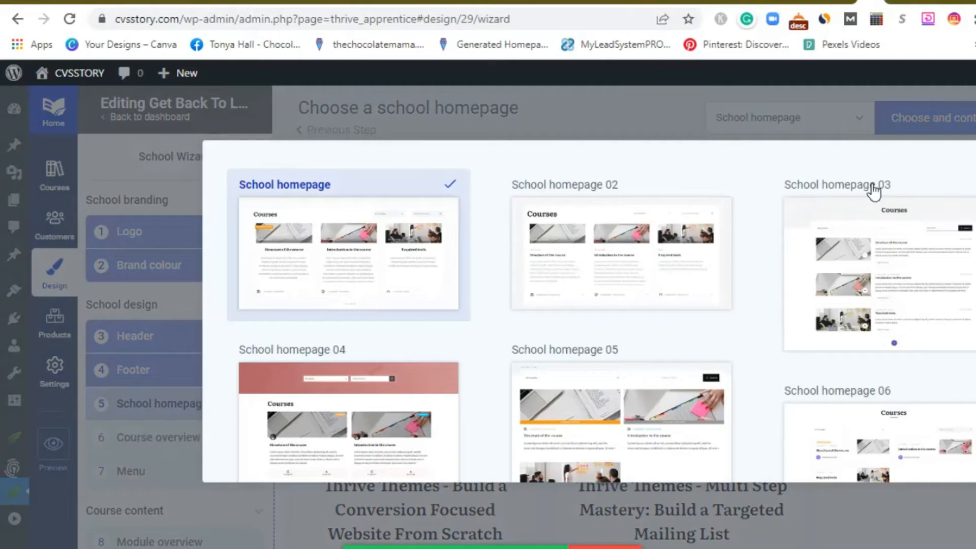
scroll(960, 312, down, 2)
scroll(959, 310, down, 2)
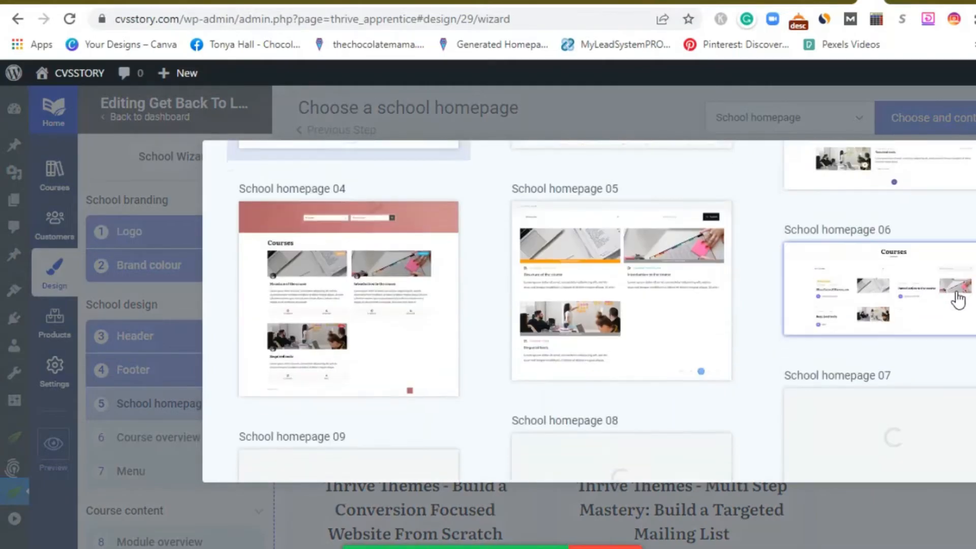
scroll(959, 300, down, 2)
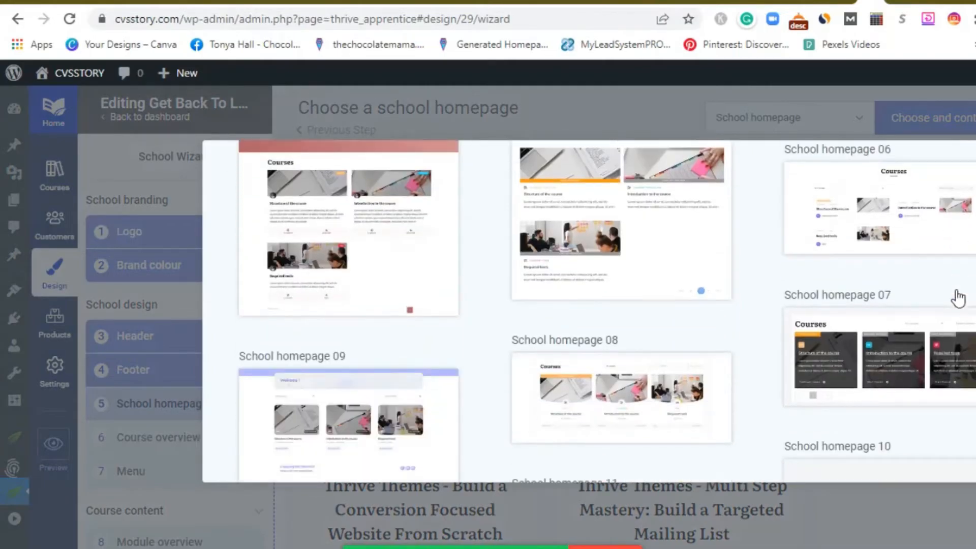
scroll(958, 298, down, 4)
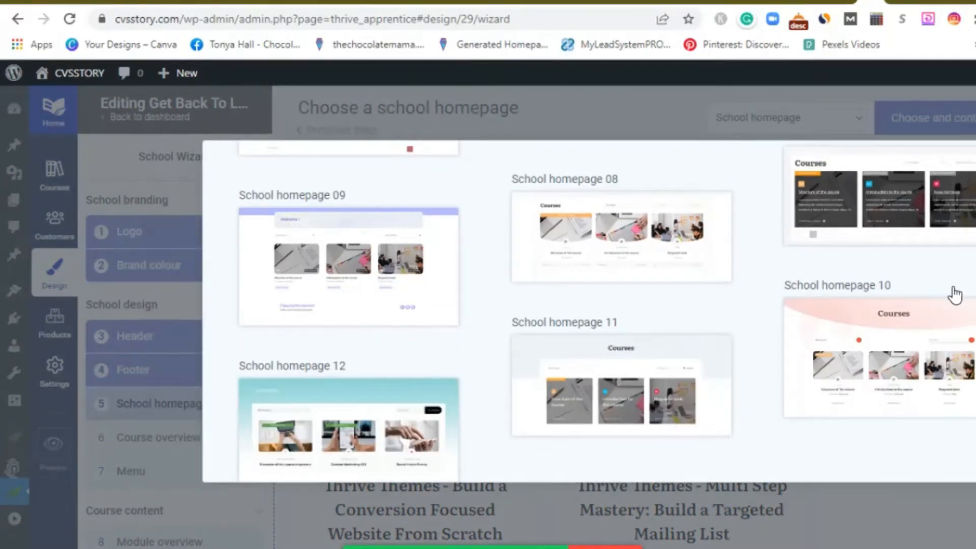
scroll(950, 290, up, 10)
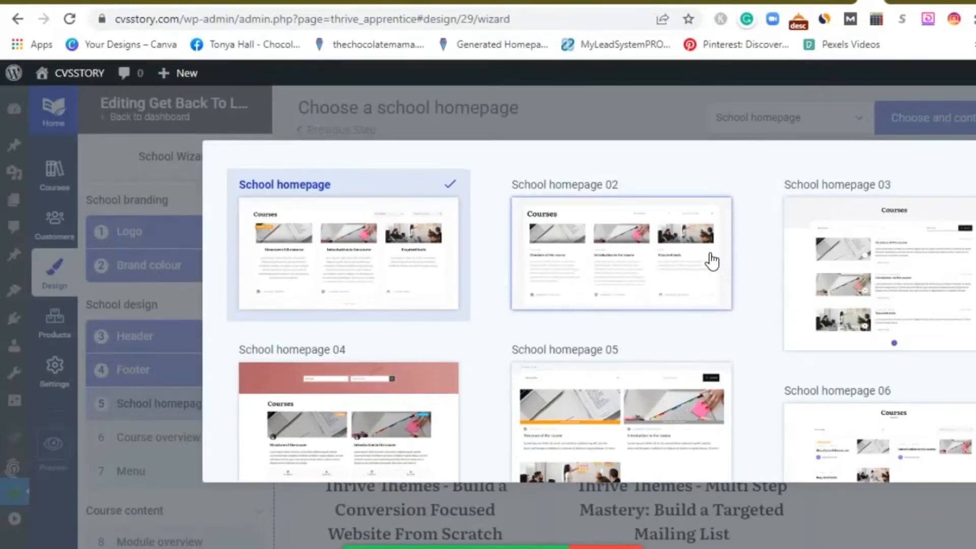
scroll(711, 260, down, 3)
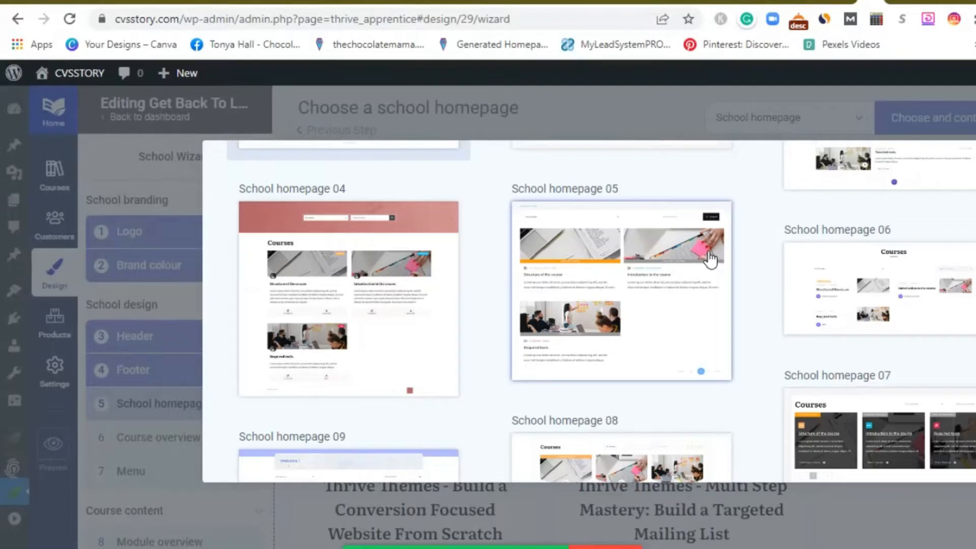
scroll(710, 260, down, 8)
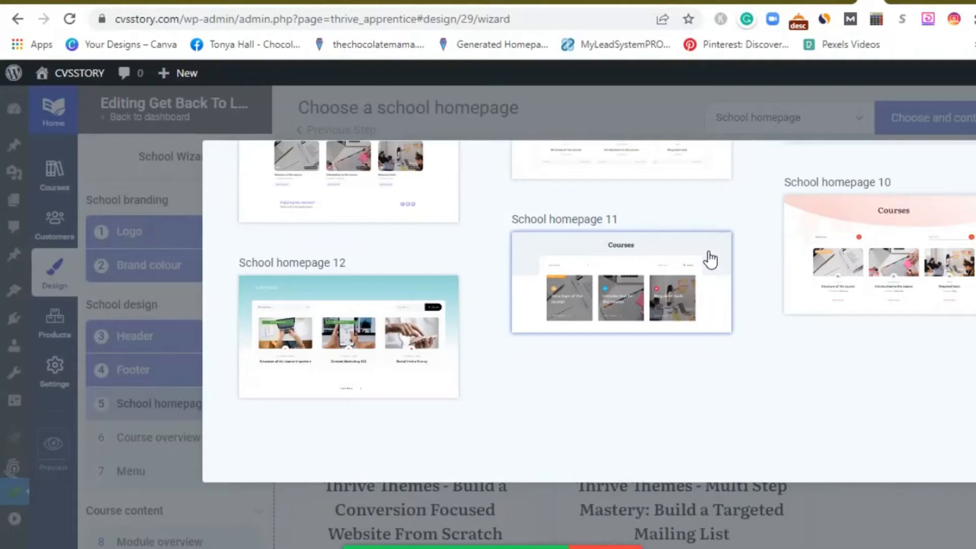
click(843, 219)
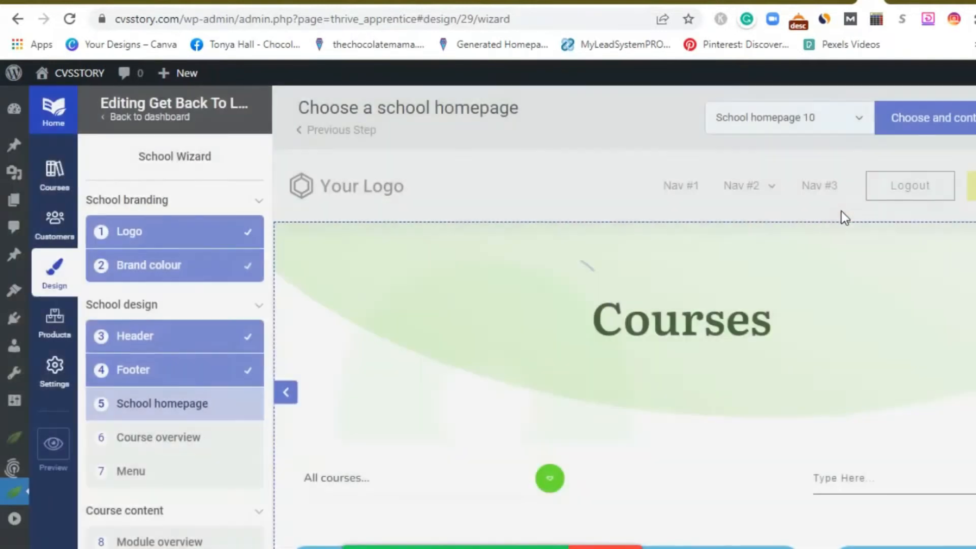
- Review the School homepage 10 preview from header to footer and confirm it as the school's homepage
scroll(905, 302, down, 5)
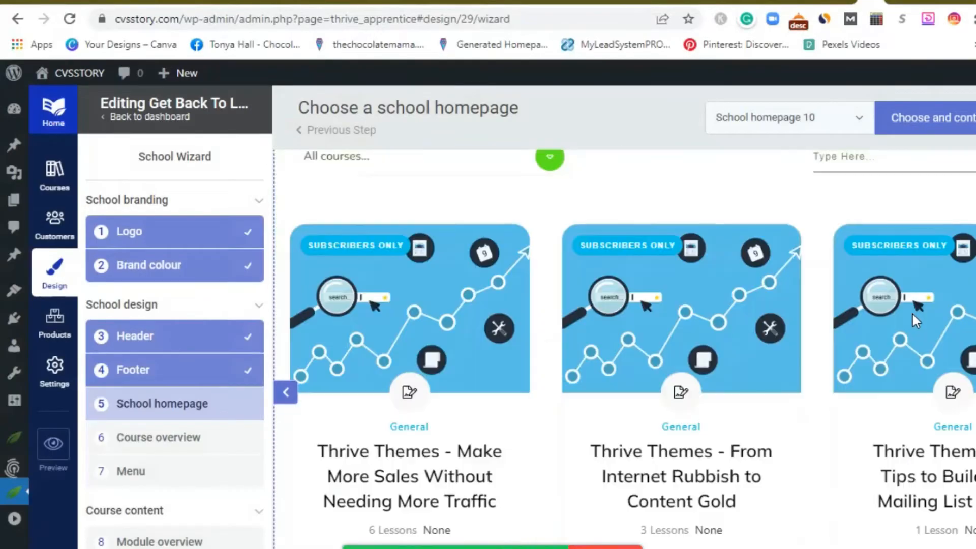
scroll(906, 304, up, 5)
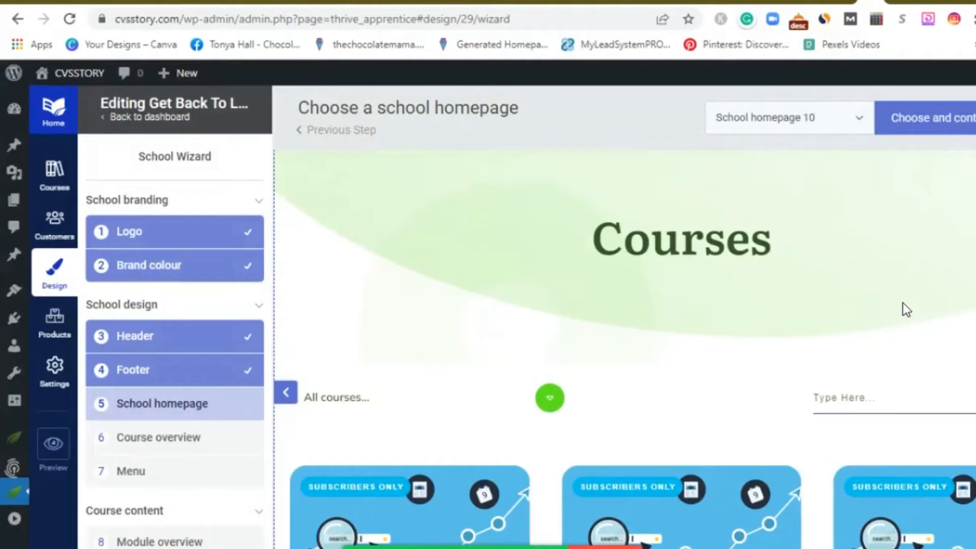
scroll(906, 309, down, 5)
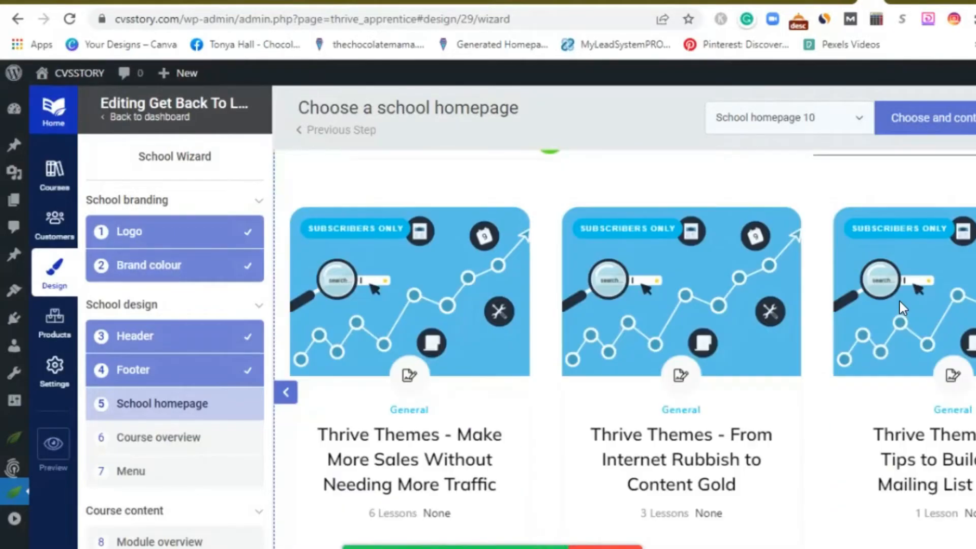
scroll(898, 305, down, 5)
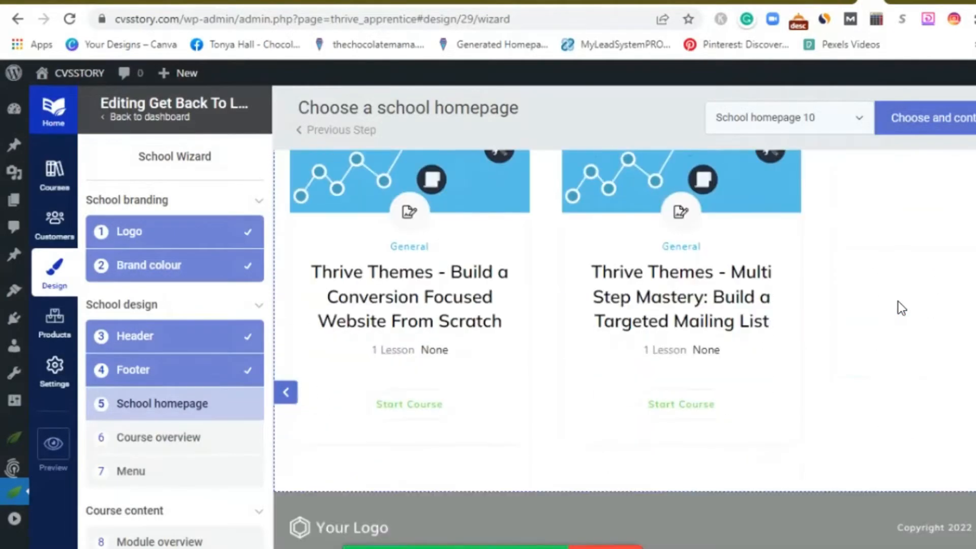
scroll(898, 301, up, 4)
scroll(897, 301, down, 4)
scroll(898, 301, up, 10)
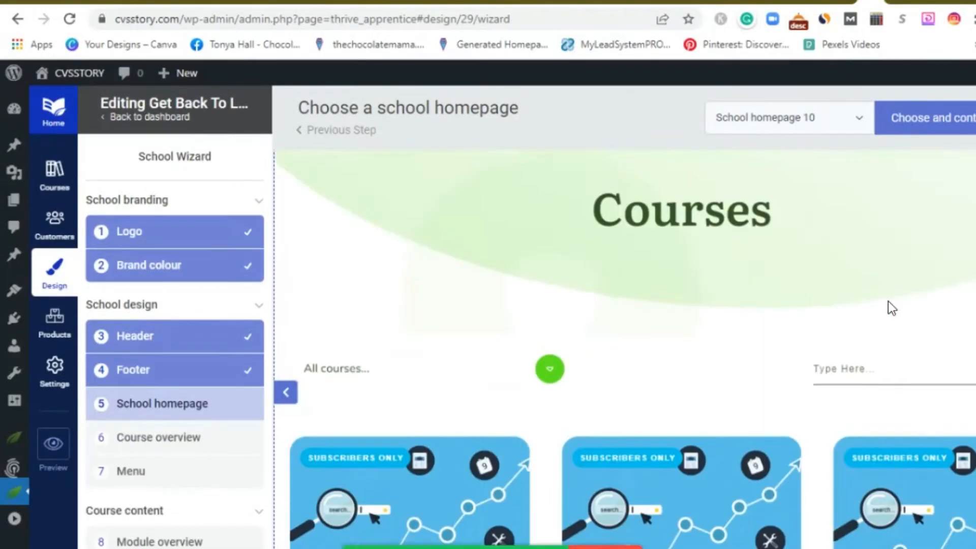
click(923, 120)
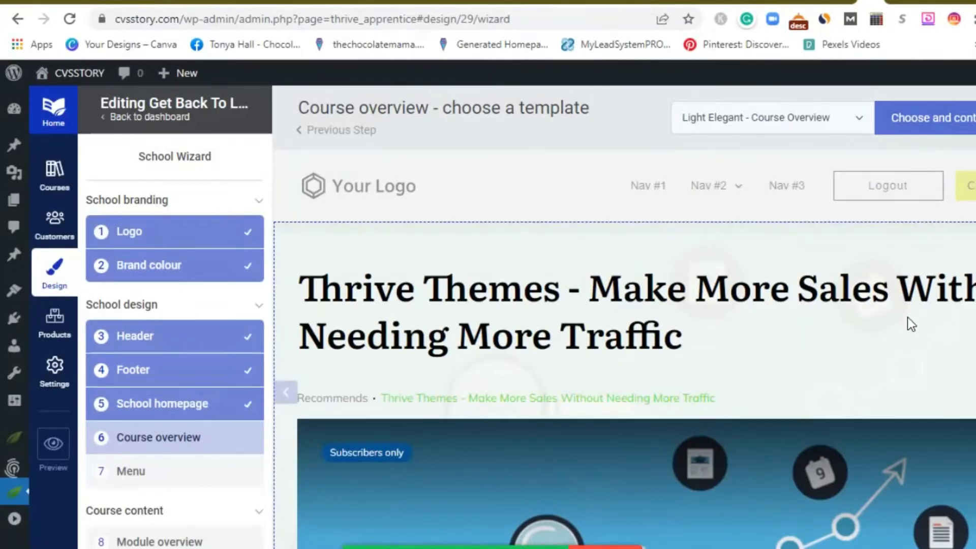
- Review the preview of the Light Elegant - Course Overview template from the course title through the page content
scroll(907, 317, down, 8)
scroll(907, 319, down, 3)
scroll(905, 318, up, 7)
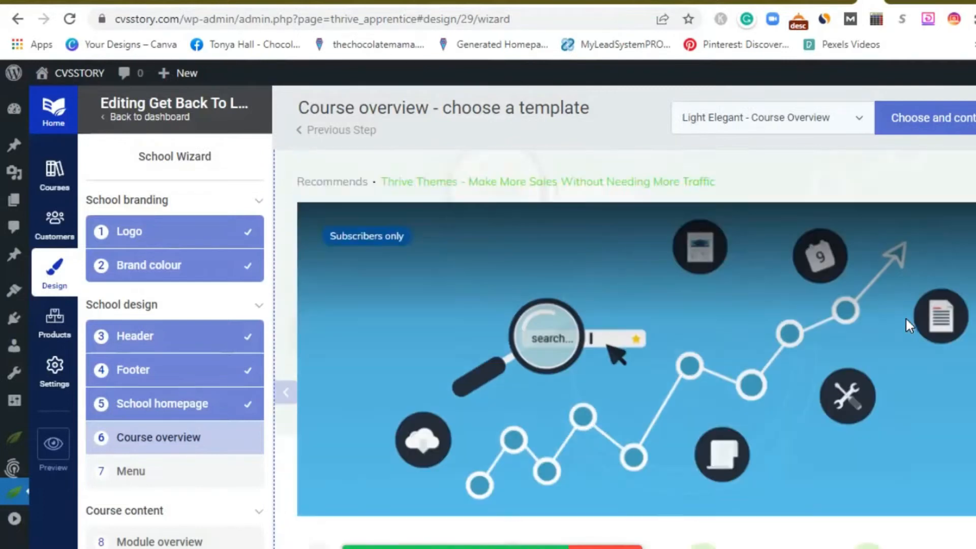
scroll(905, 317, up, 4)
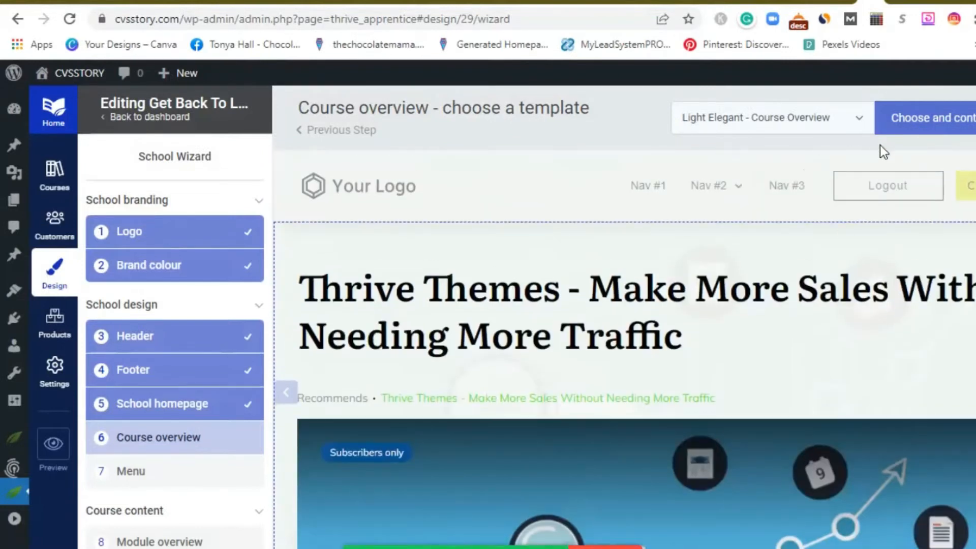
- Browse the available course overview templates from Light Elegant through Refined, comparing their layouts
click(854, 118)
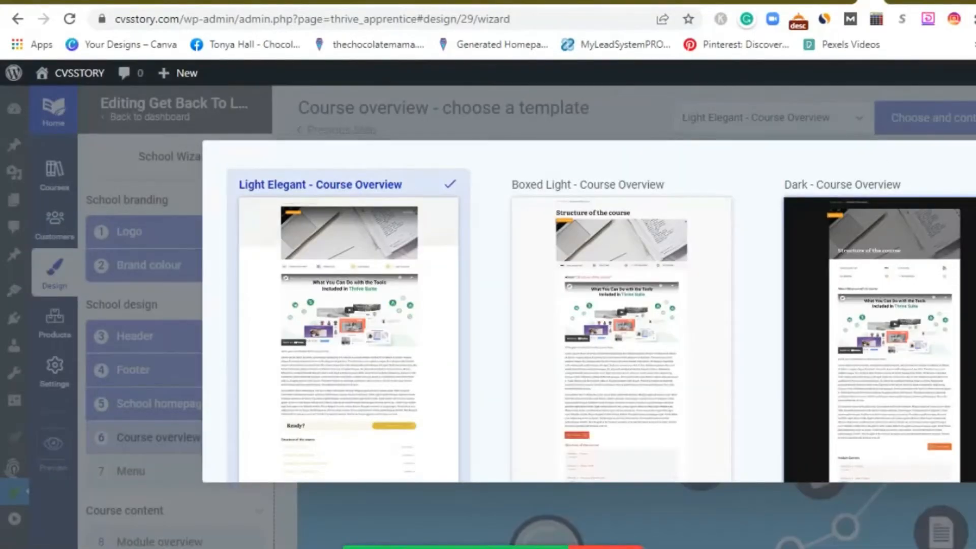
scroll(601, 311, down, 5)
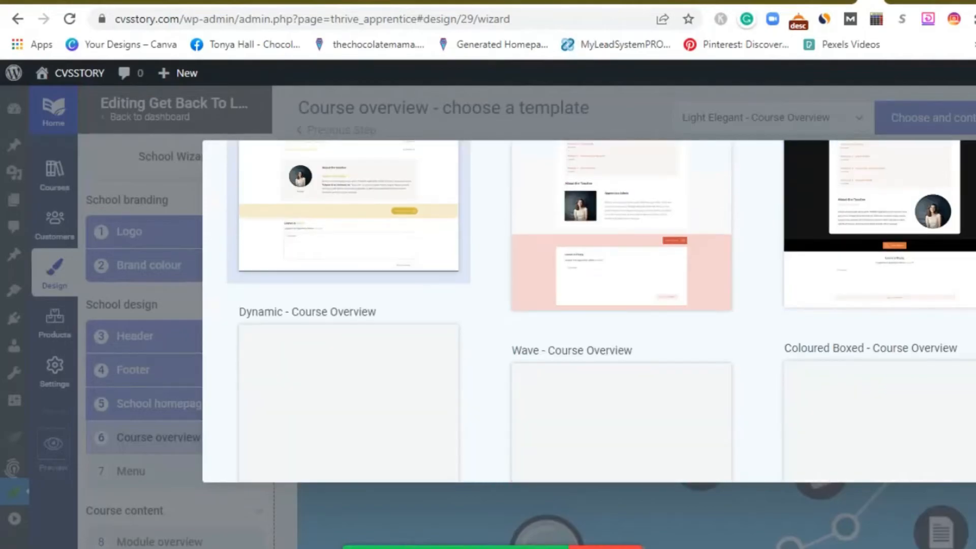
scroll(601, 310, up, 5)
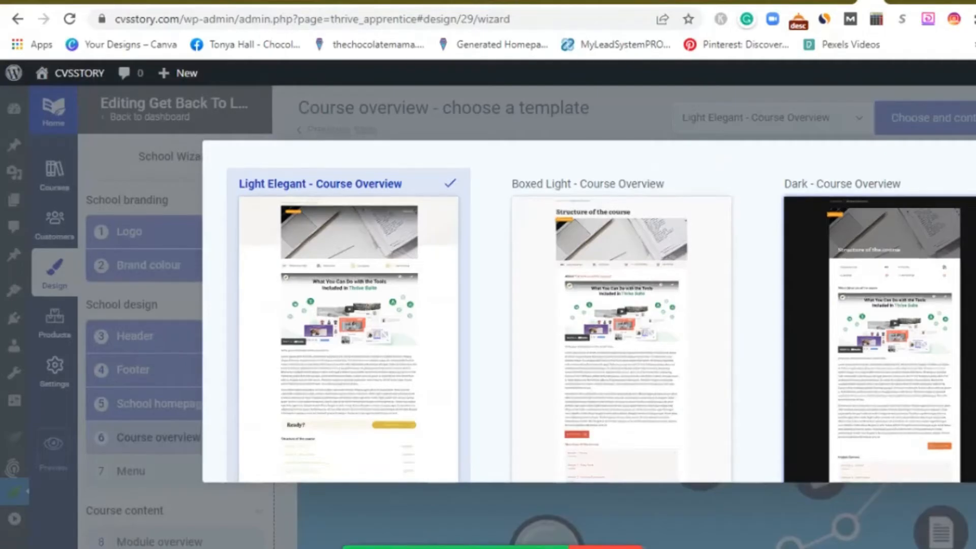
scroll(589, 311, down, 5)
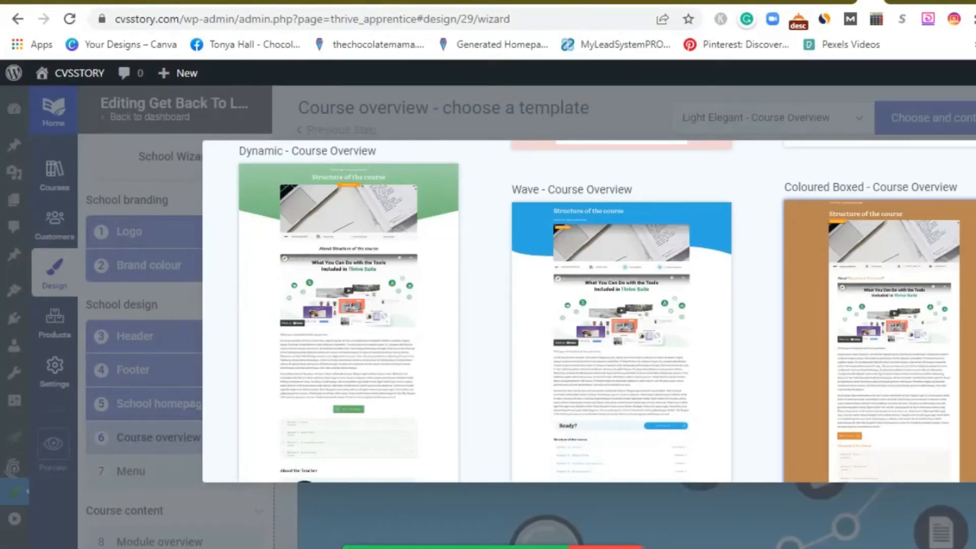
scroll(589, 311, up, 2)
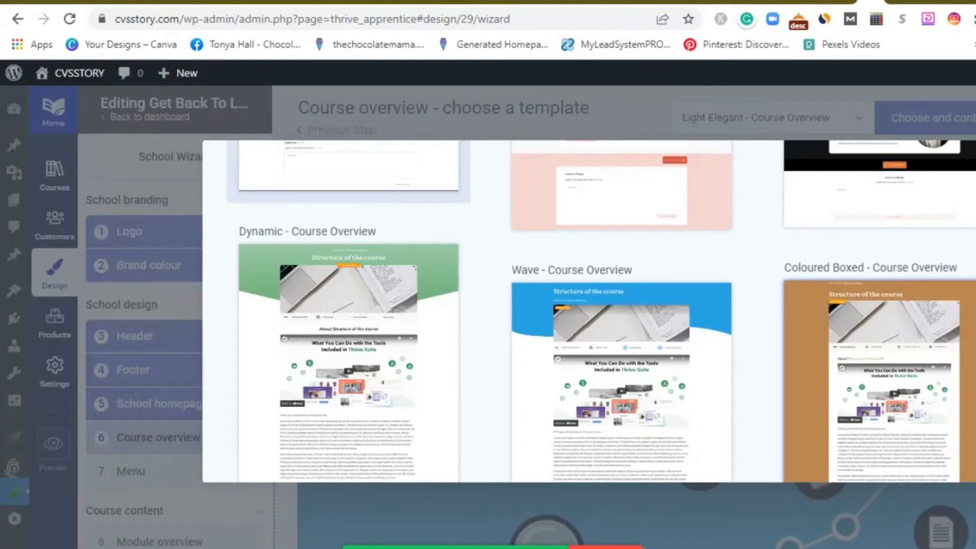
scroll(589, 311, down, 5)
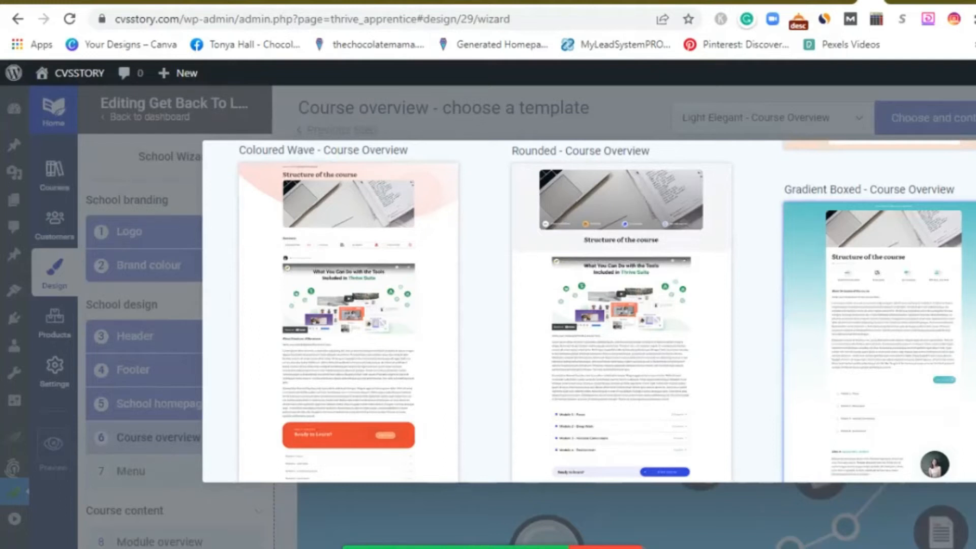
scroll(589, 311, up, 3)
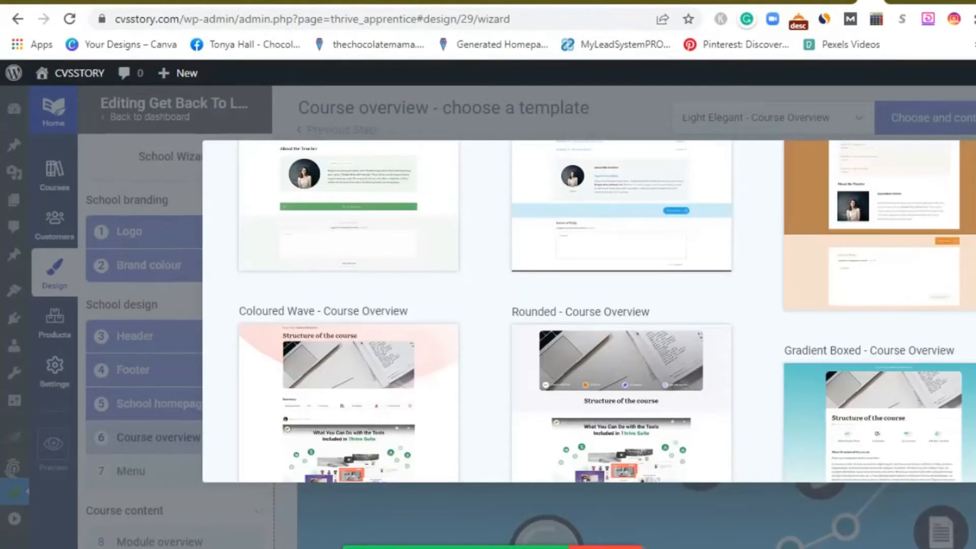
scroll(590, 311, down, 6)
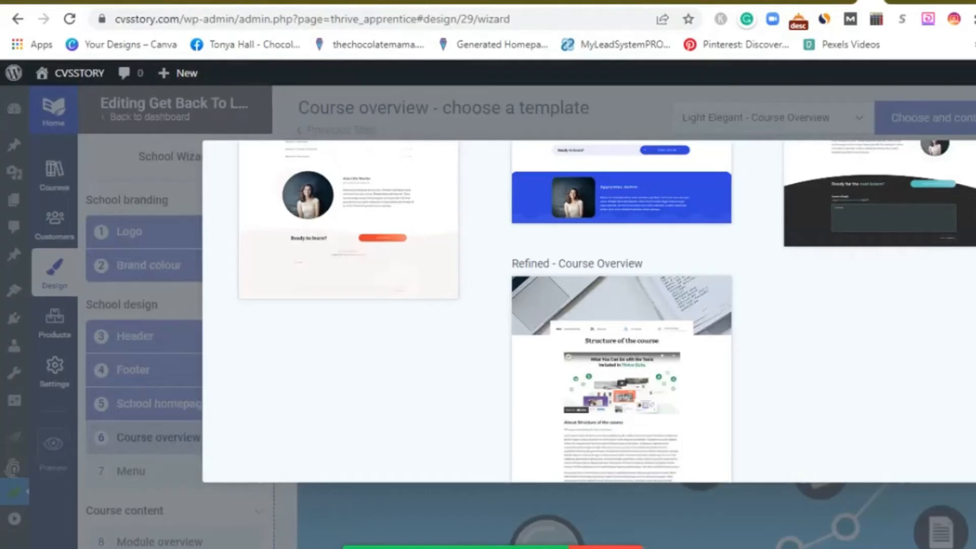
scroll(590, 311, down, 5)
scroll(589, 311, up, 3)
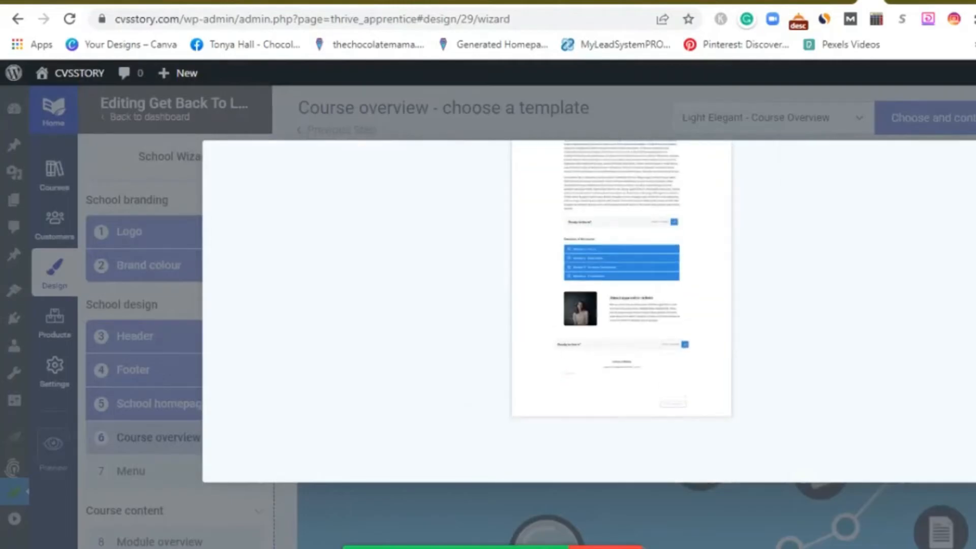
scroll(590, 311, up, 5)
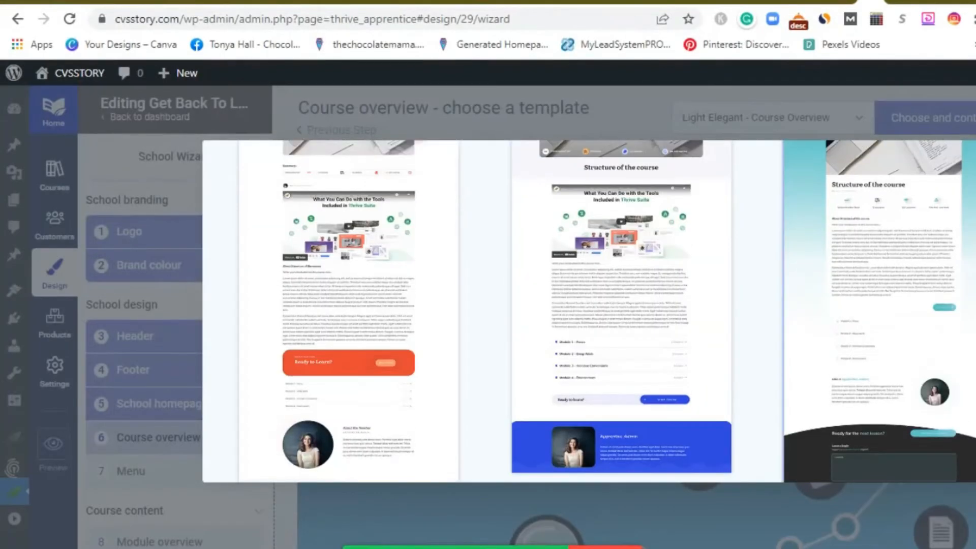
scroll(589, 311, up, 5)
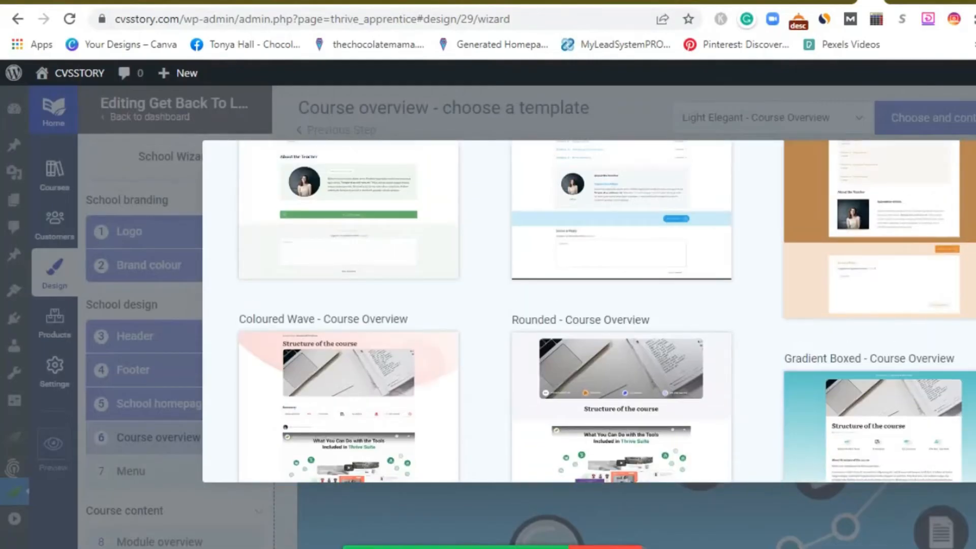
scroll(589, 311, down, 8)
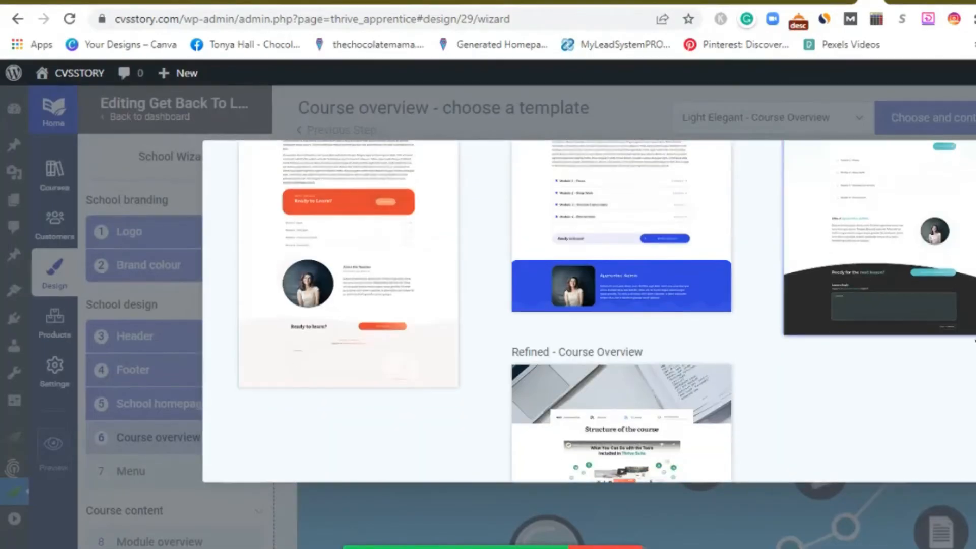
scroll(589, 310, up, 5)
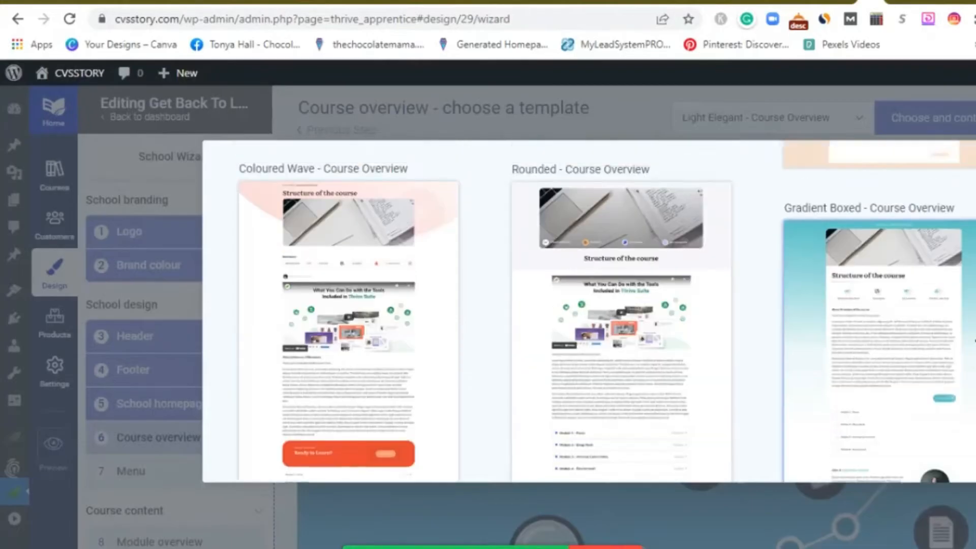
scroll(589, 311, down, 3)
scroll(590, 311, up, 10)
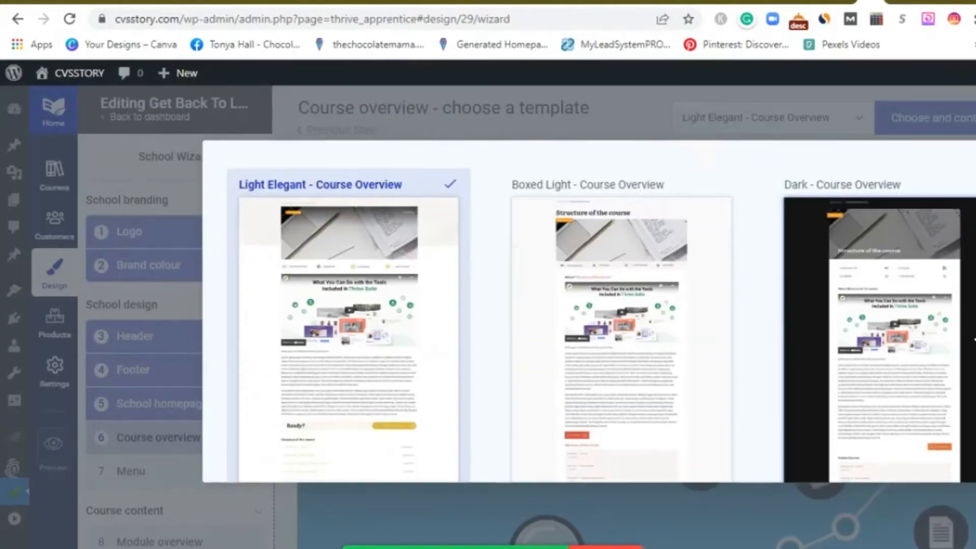
- Compare the course overview designs once more and select the Coloured Wave - Course Overview template
scroll(974, 340, down, 8)
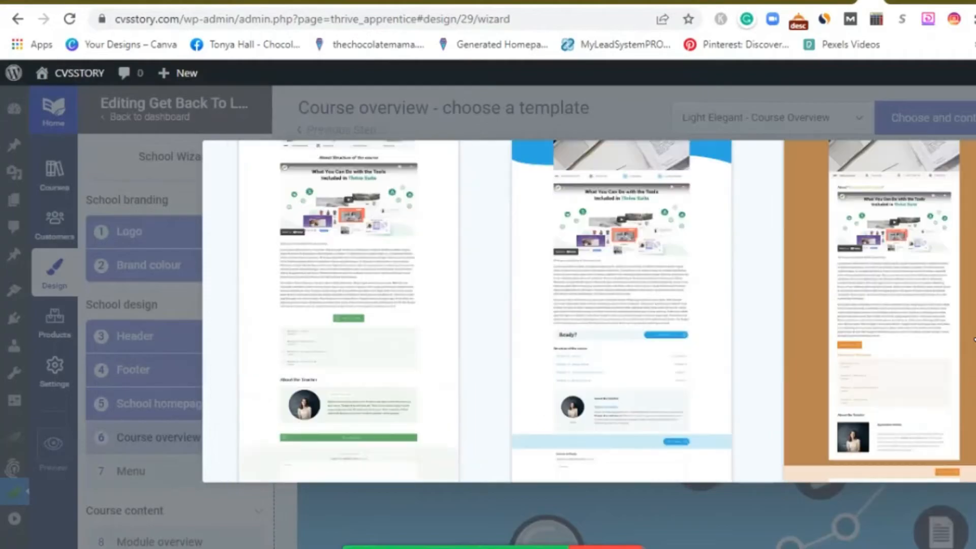
scroll(974, 339, up, 6)
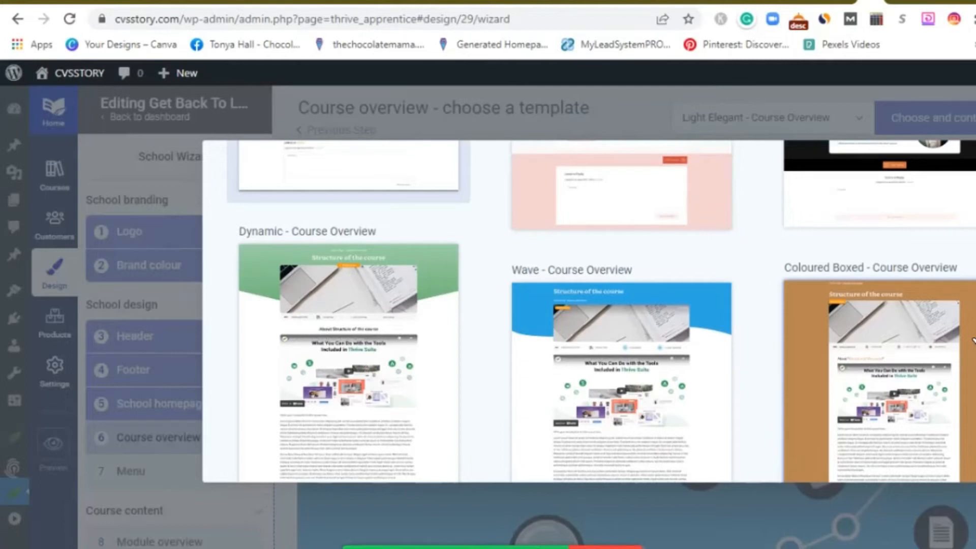
scroll(973, 340, down, 10)
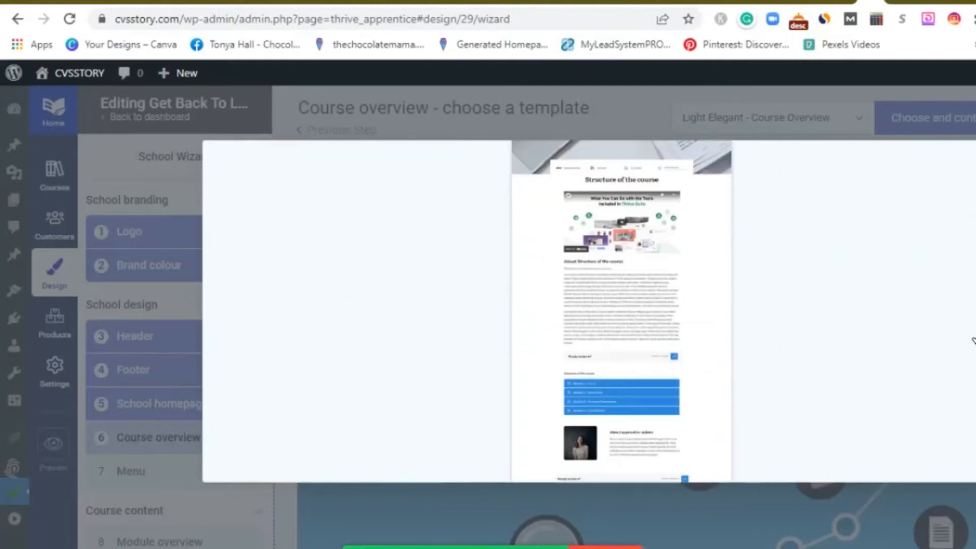
scroll(973, 339, up, 7)
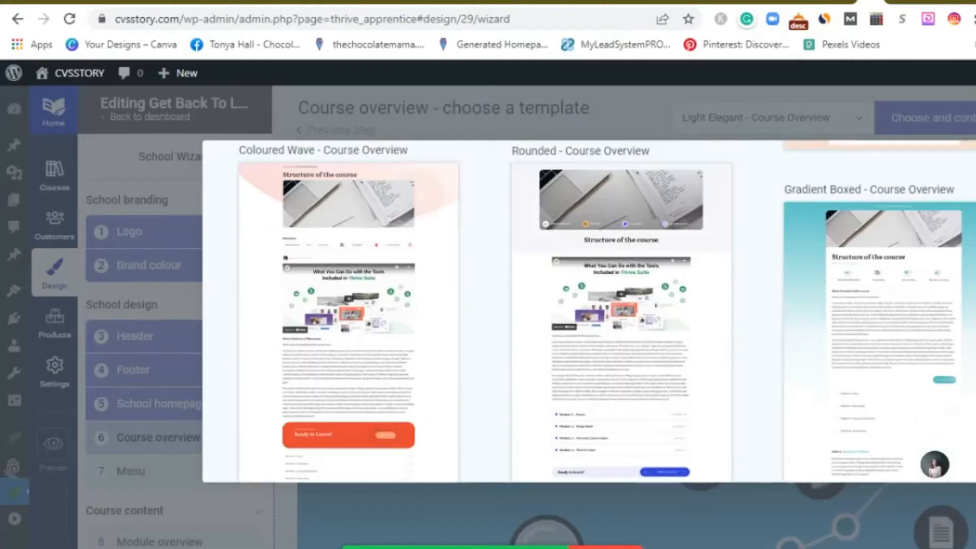
scroll(973, 340, down, 10)
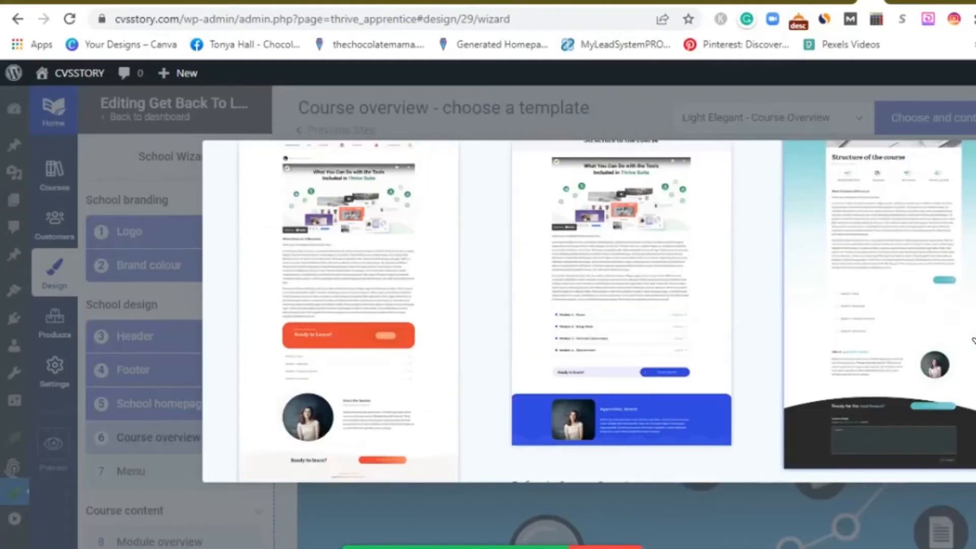
scroll(973, 338, up, 7)
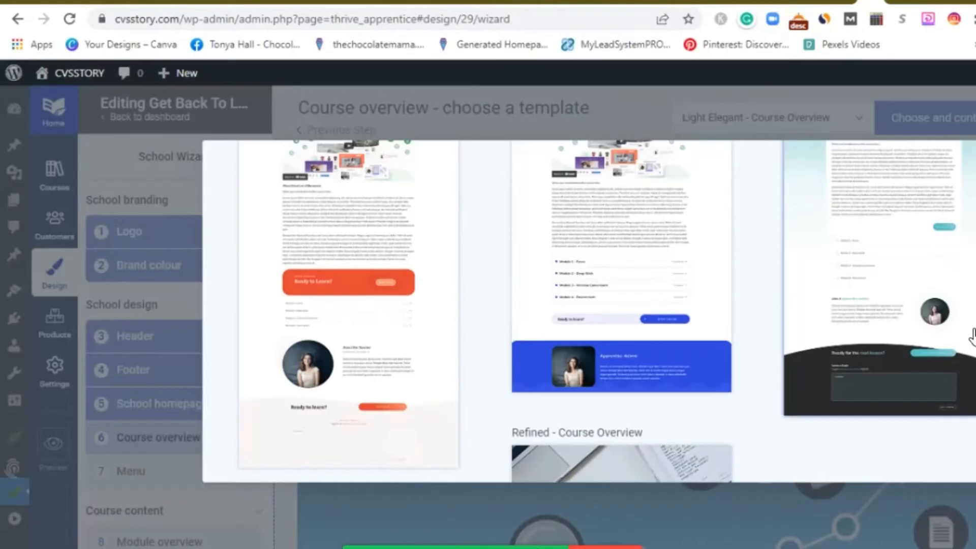
scroll(973, 336, up, 12)
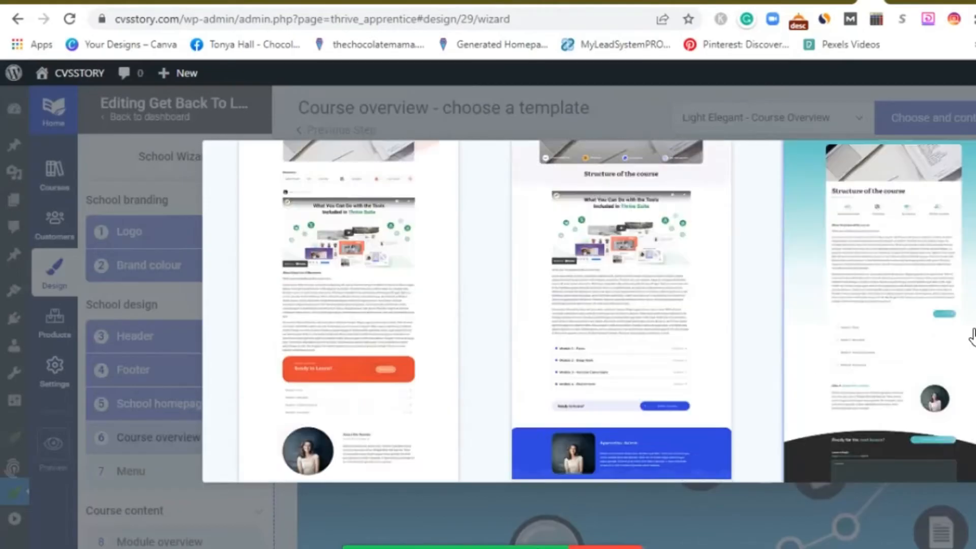
scroll(974, 334, down, 9)
scroll(971, 330, down, 5)
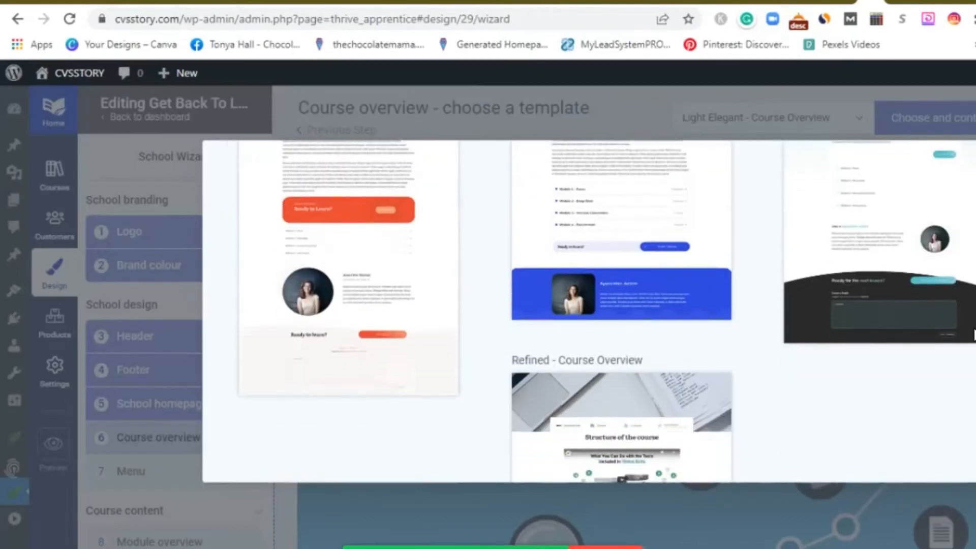
scroll(968, 331, up, 1)
click(399, 243)
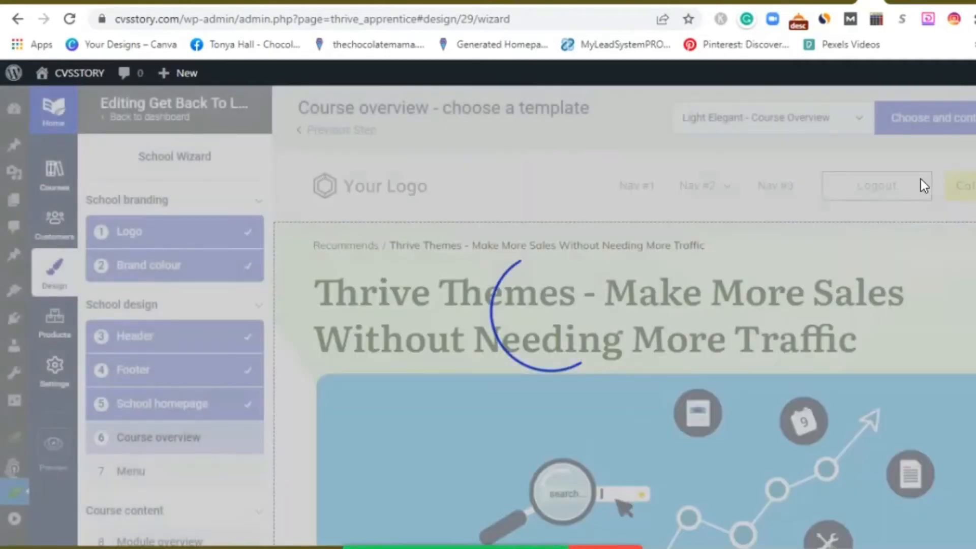
- Review the Coloured Wave preview down to the Ready to Learn section and confirm it as the course overview template
scroll(954, 242, down, 3)
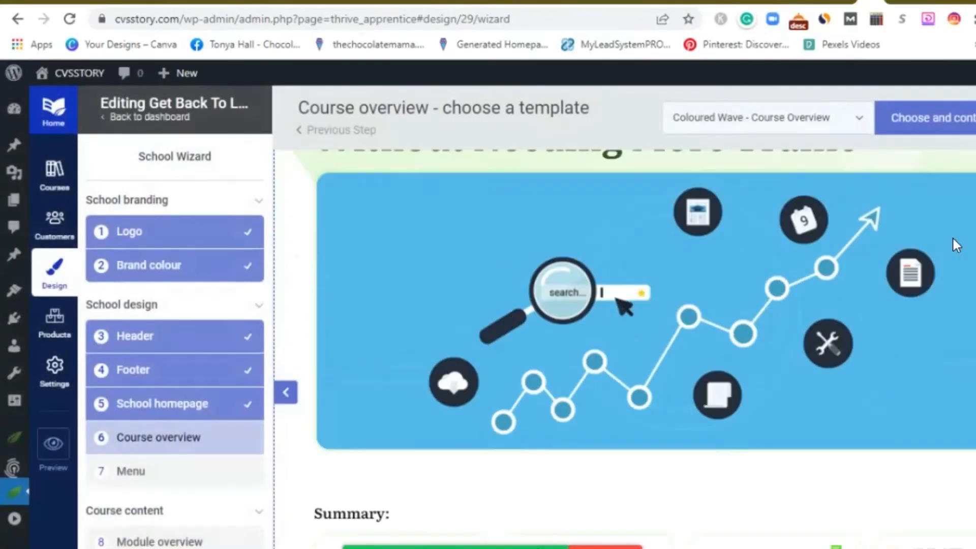
scroll(947, 229, down, 10)
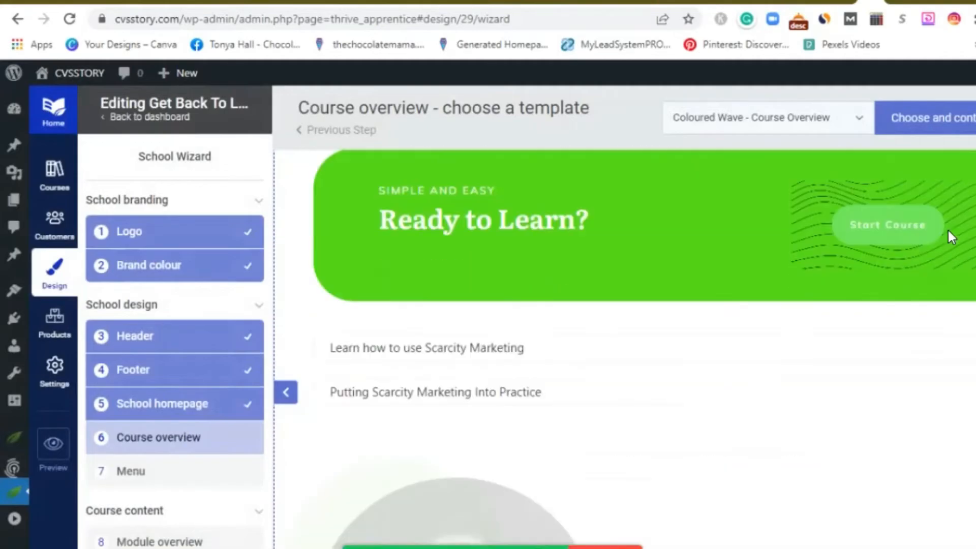
scroll(946, 227, up, 10)
scroll(943, 221, up, 3)
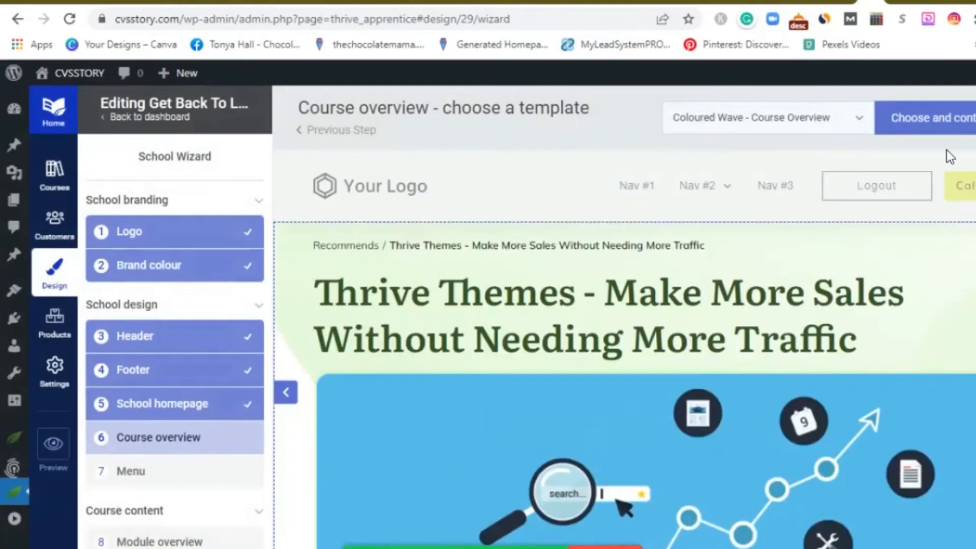
click(943, 116)
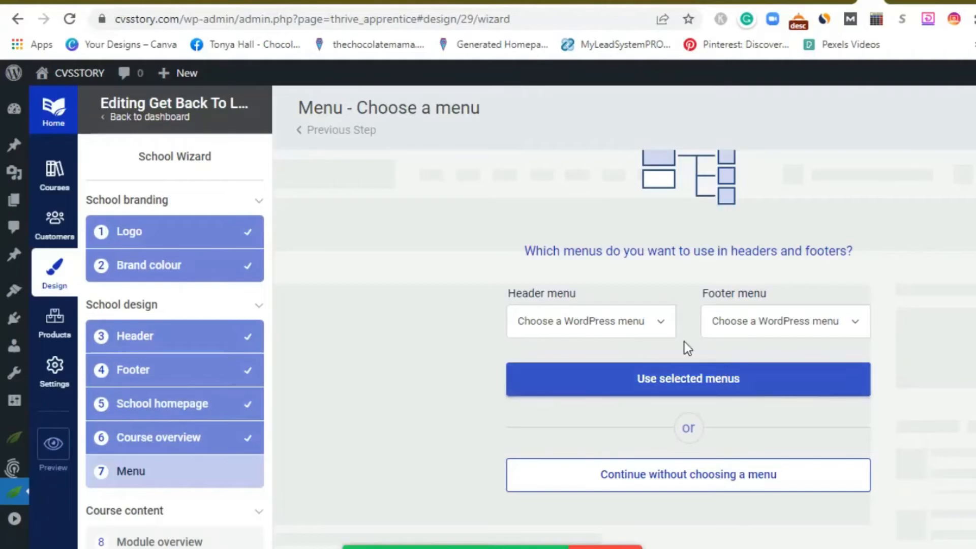
- Set the header menu to "I will choose later..." and continue the wizard without choosing a menu
click(662, 330)
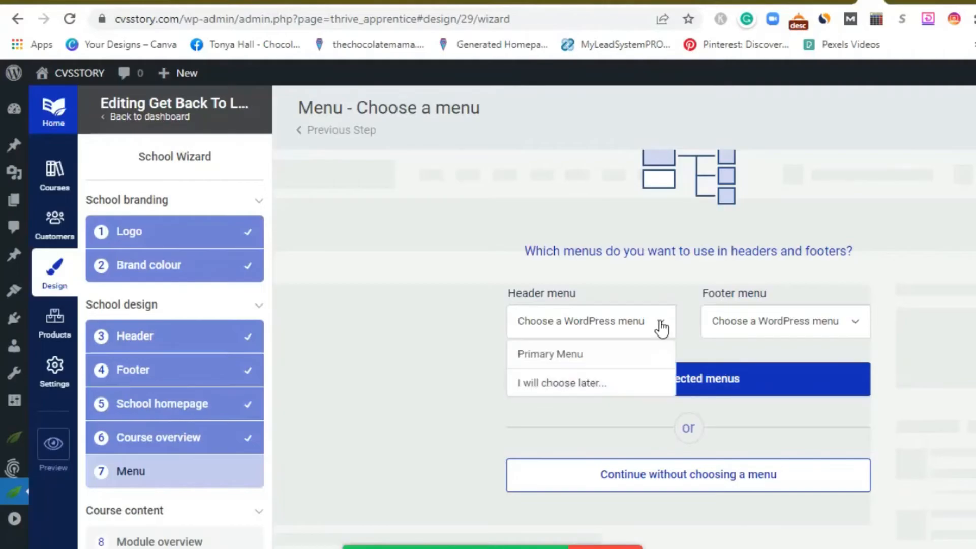
click(583, 386)
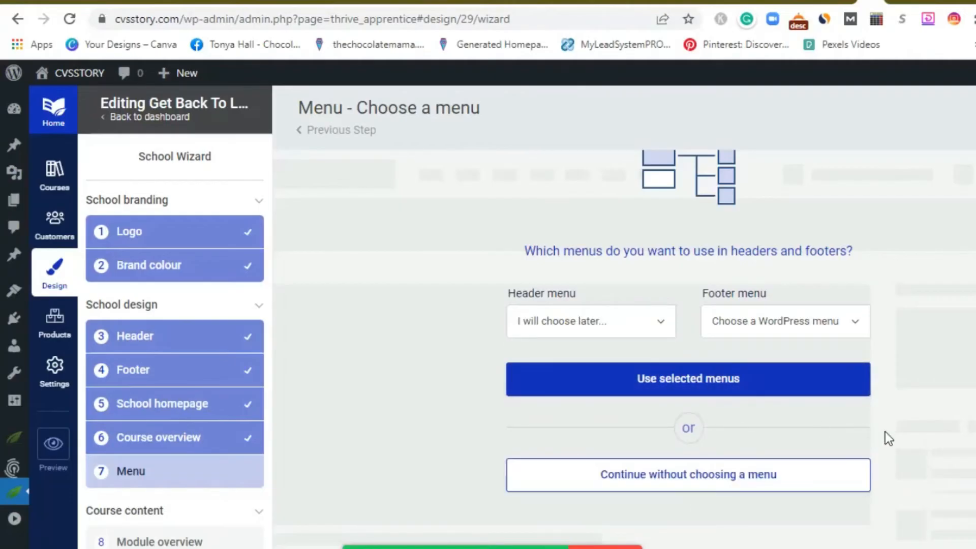
click(751, 475)
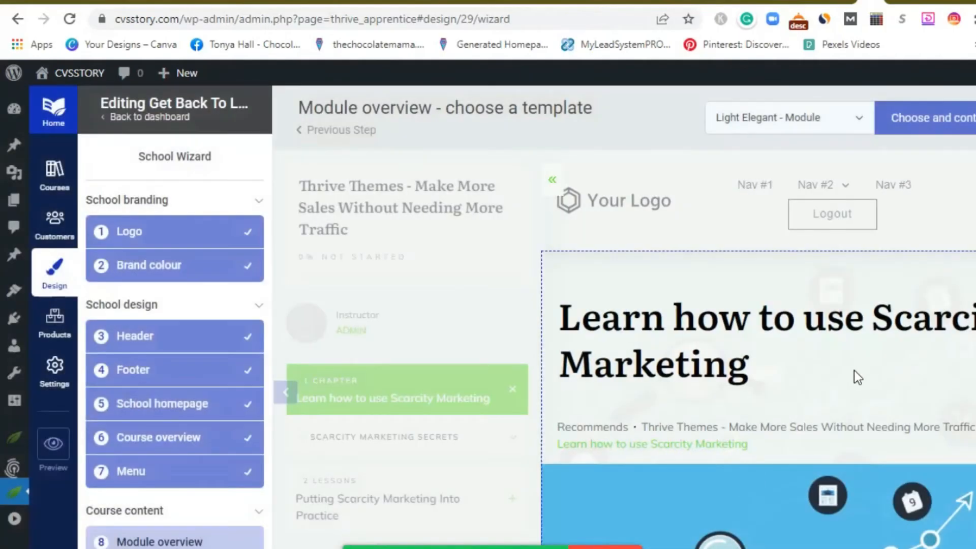
- Examine the Light Elegant - Module preview and the remaining course content steps in the school wizard
scroll(854, 370, down, 2)
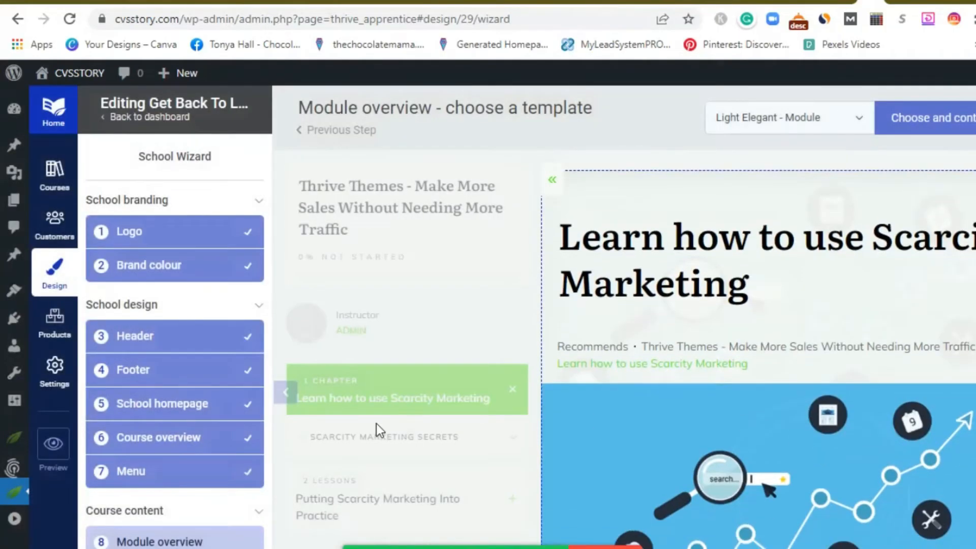
scroll(169, 456, down, 5)
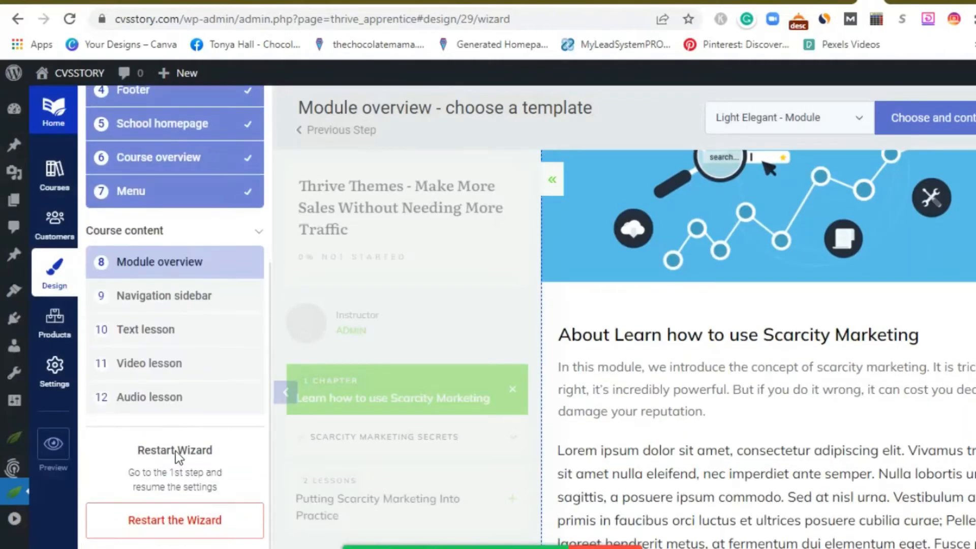
scroll(179, 449, up, 2)
scroll(722, 437, up, 8)
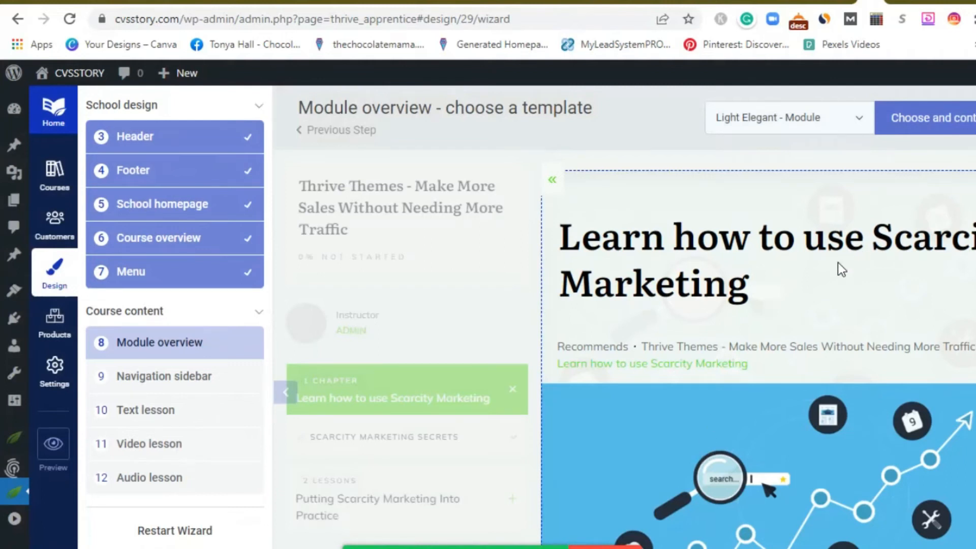
- Compare the module overview designs, select the Dynamic - Module template and confirm it to continue the wizard
scroll(850, 302, down, 12)
scroll(853, 208, up, 5)
click(858, 117)
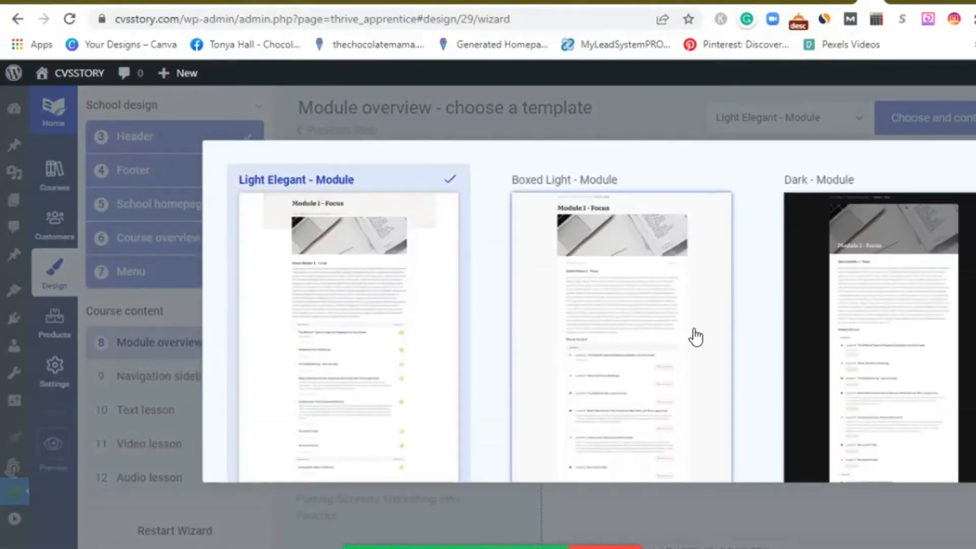
scroll(695, 337, down, 5)
scroll(695, 336, down, 3)
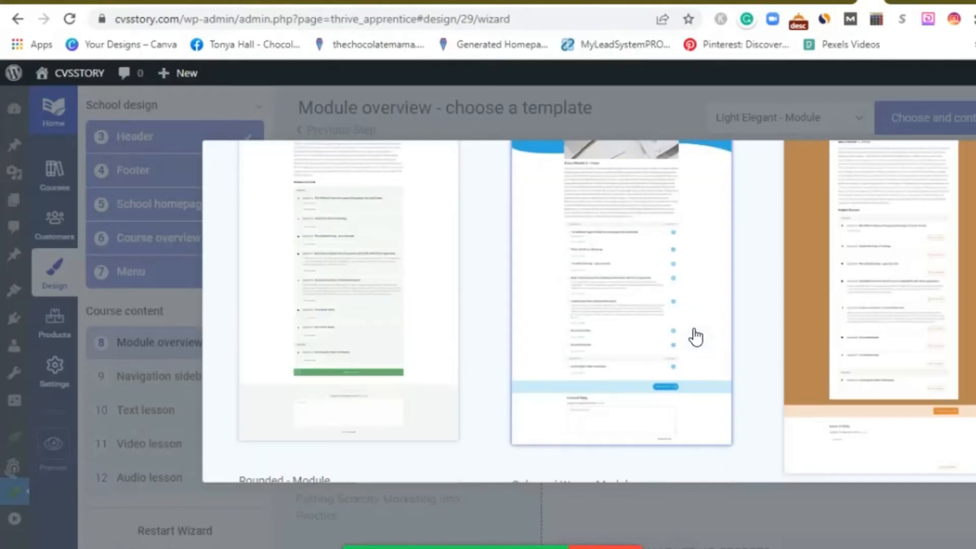
scroll(695, 337, up, 1)
scroll(695, 336, down, 8)
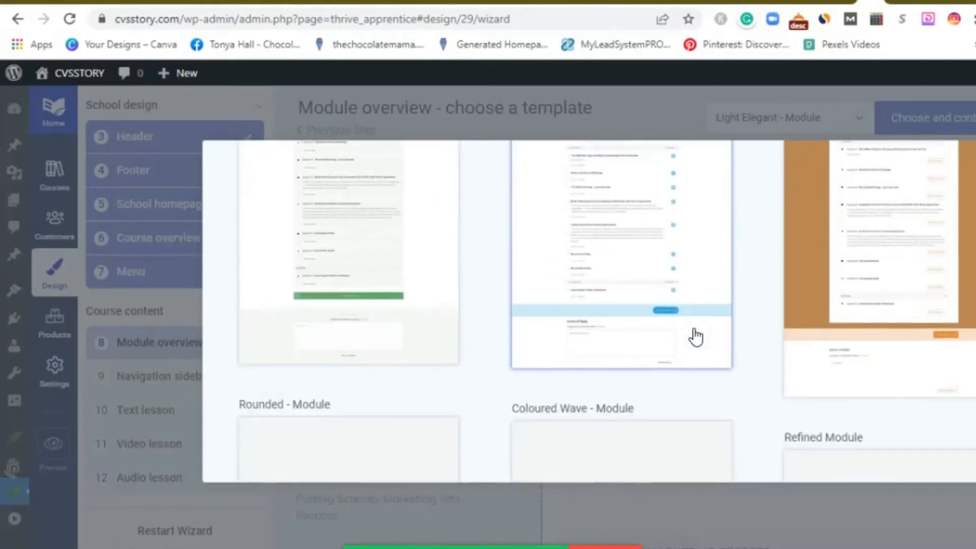
scroll(695, 336, down, 6)
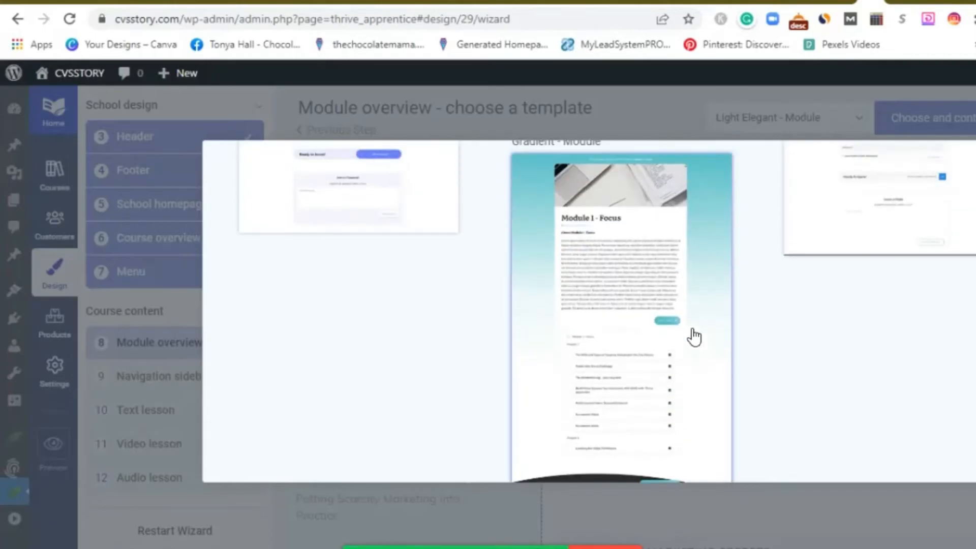
scroll(693, 336, up, 10)
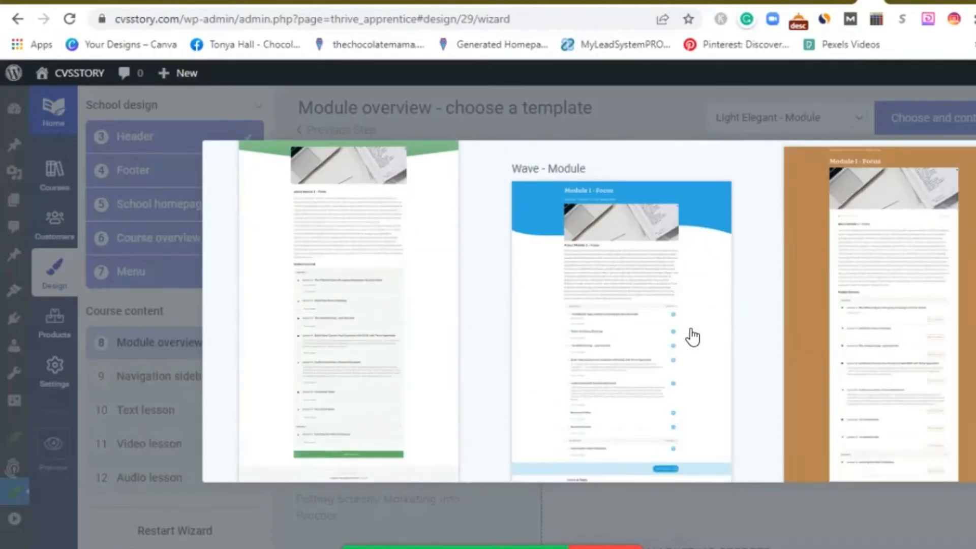
scroll(692, 337, up, 3)
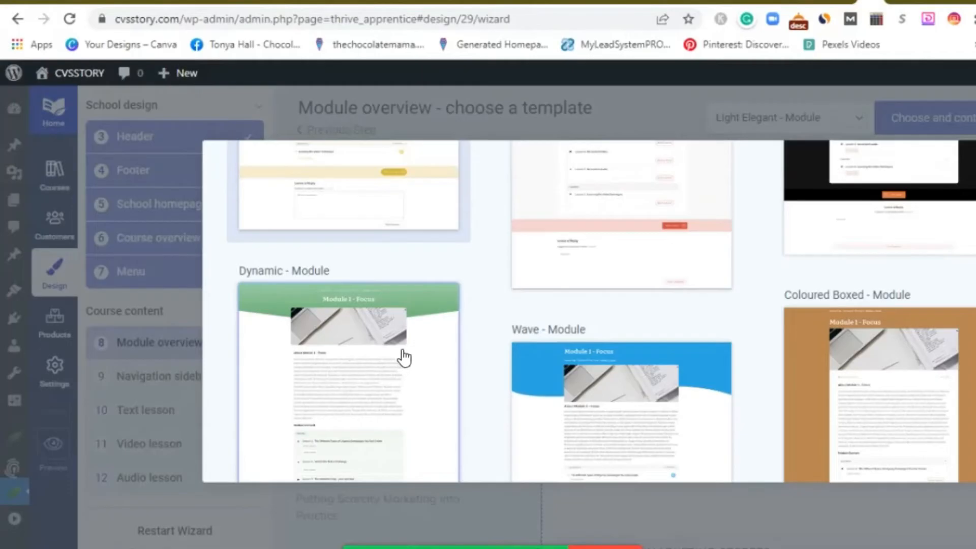
click(407, 350)
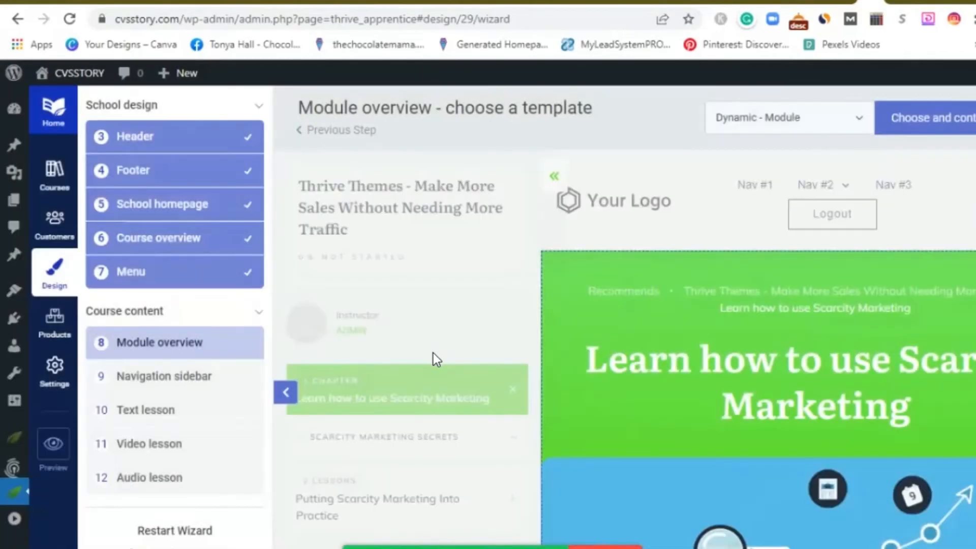
click(917, 114)
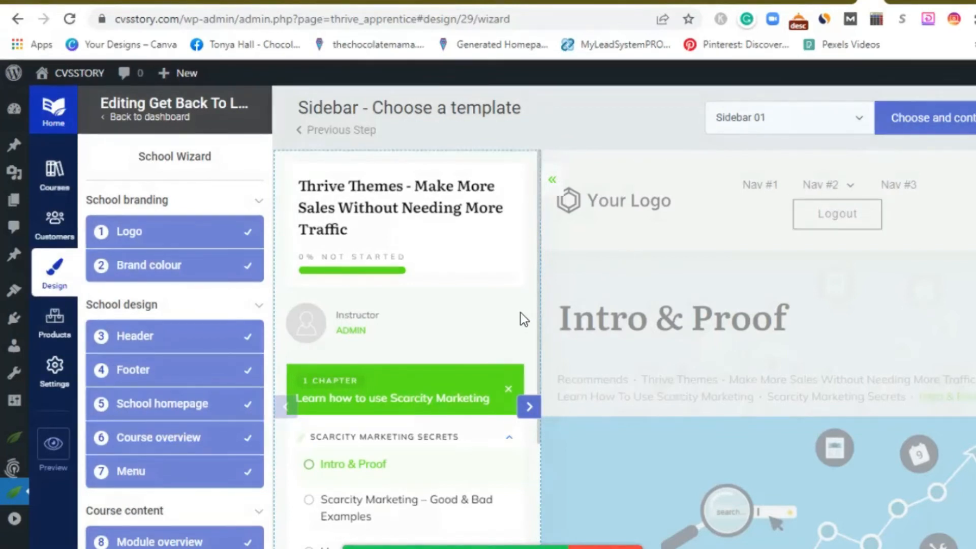
- Browse the navigation sidebar designs, keep Sidebar 01 as the template and confirm it to continue the wizard
click(812, 118)
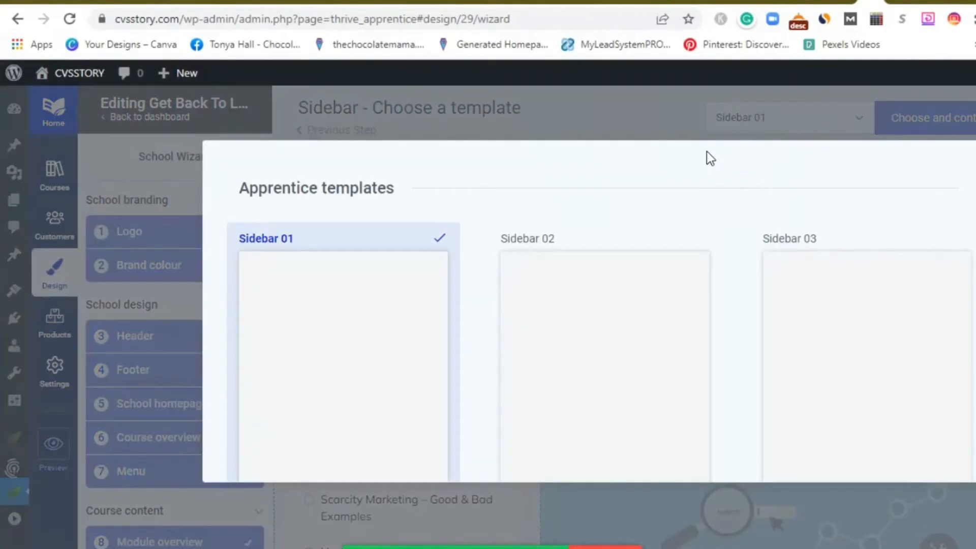
scroll(709, 158, down, 5)
scroll(705, 163, up, 3)
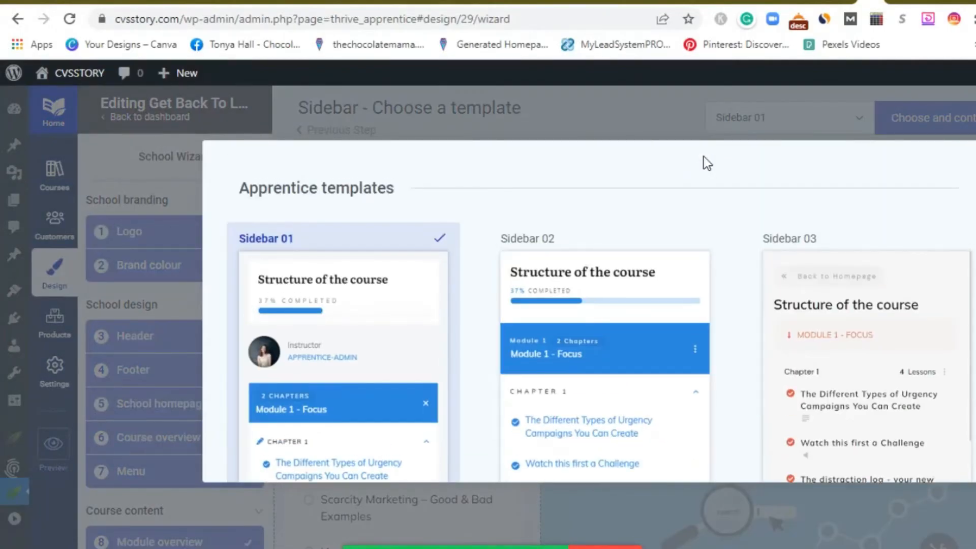
scroll(703, 158, down, 6)
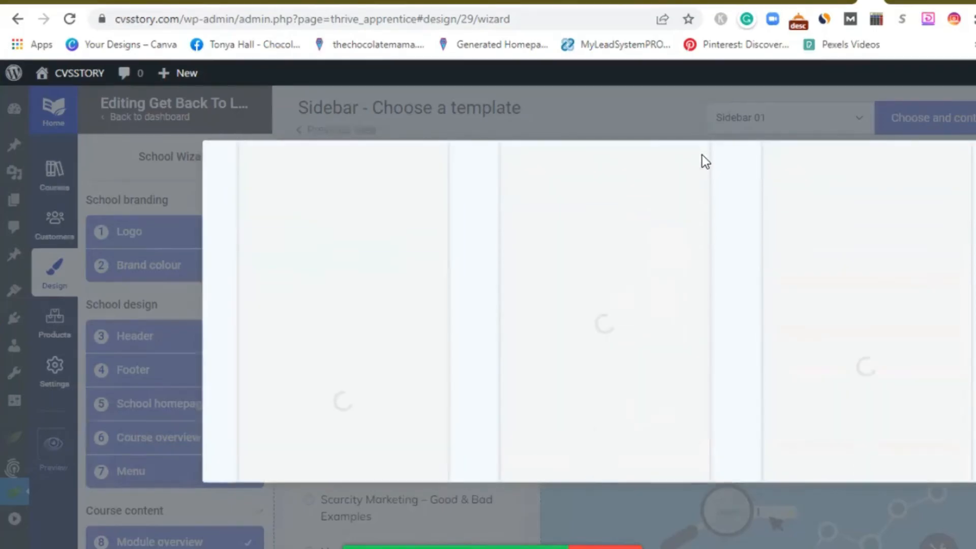
scroll(701, 162, down, 6)
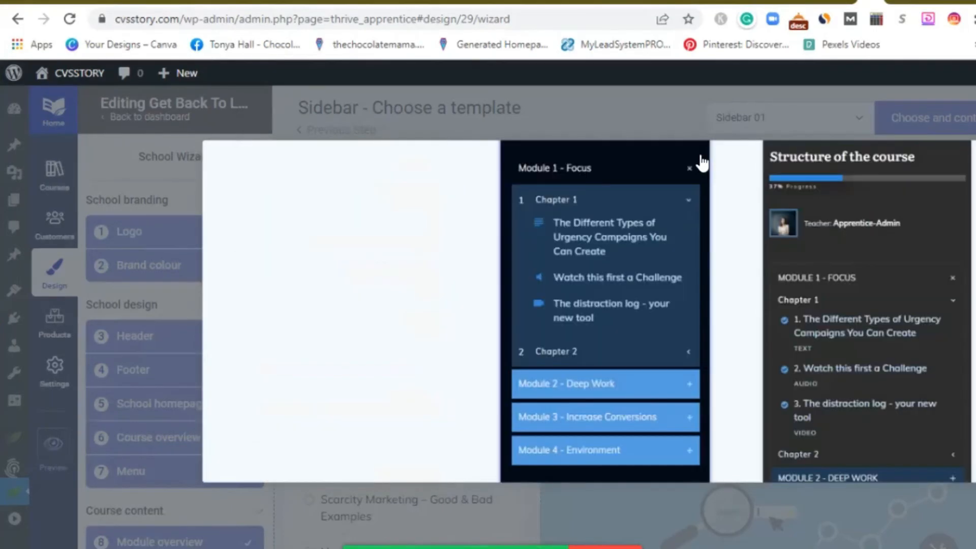
scroll(702, 163, up, 5)
scroll(702, 162, down, 5)
scroll(702, 163, down, 4)
scroll(702, 162, up, 8)
scroll(696, 160, up, 6)
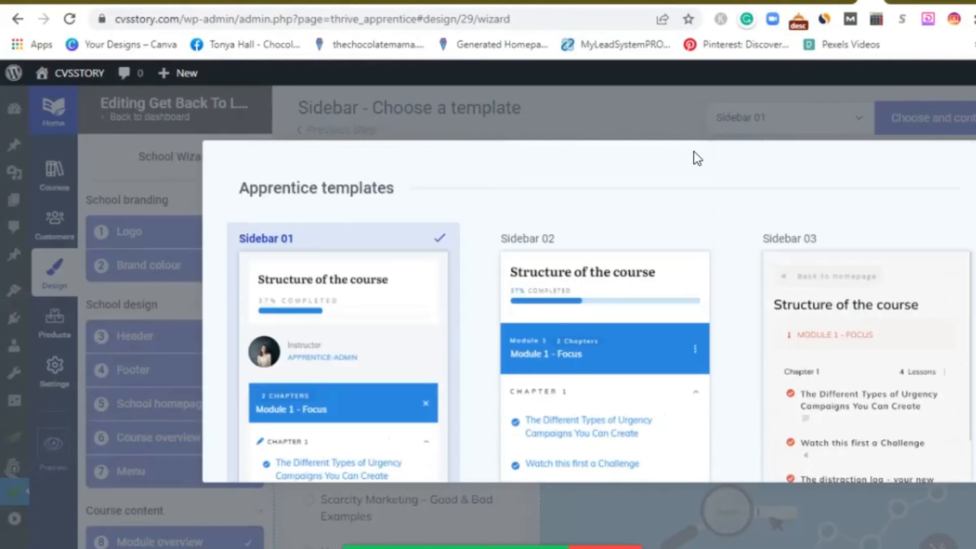
scroll(693, 154, down, 2)
click(414, 251)
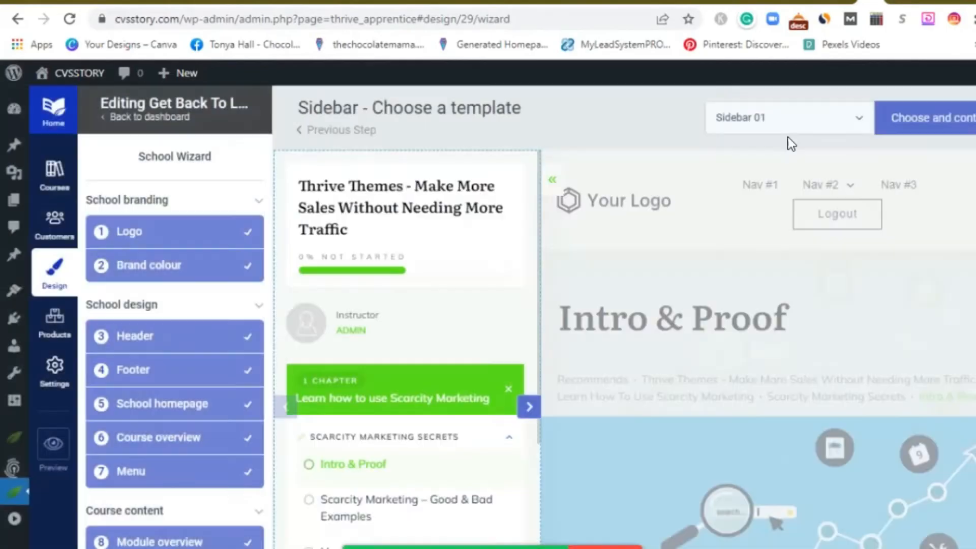
click(933, 128)
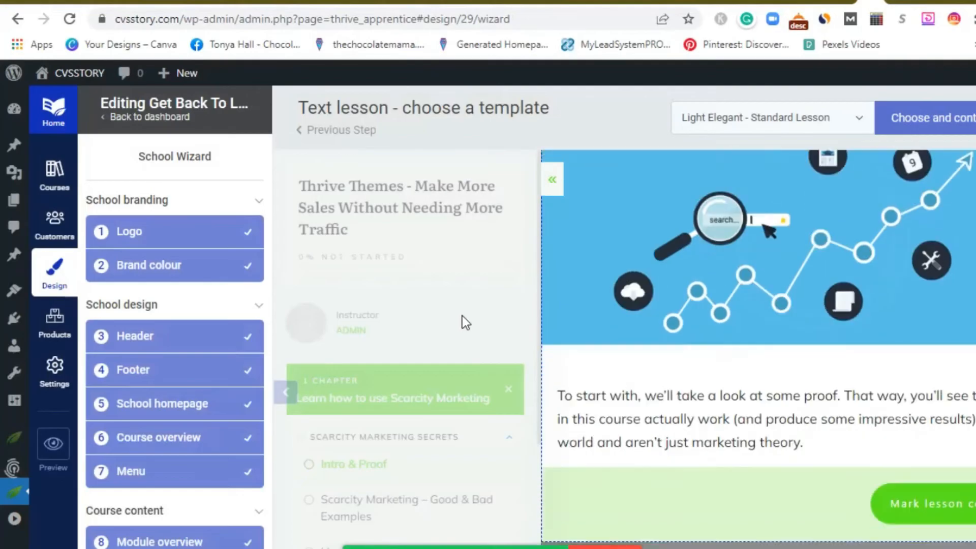
- Select the Dynamic - Standard Lesson design as the text lesson template and confirm it
scroll(147, 403, down, 5)
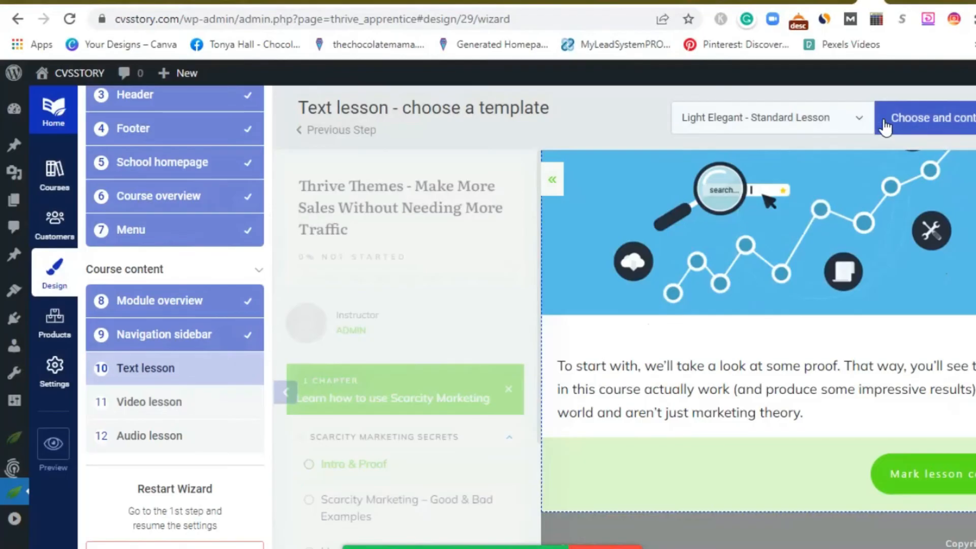
click(854, 120)
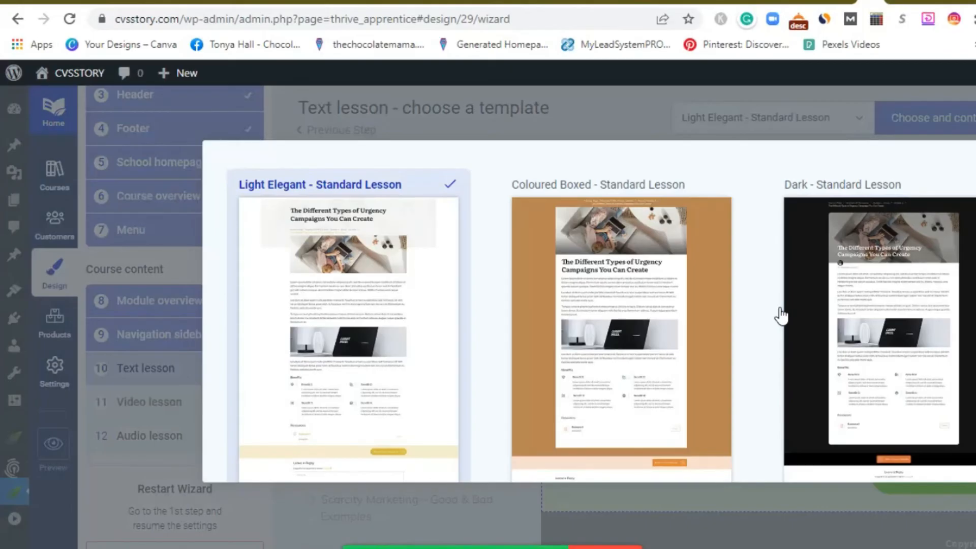
scroll(781, 315, down, 10)
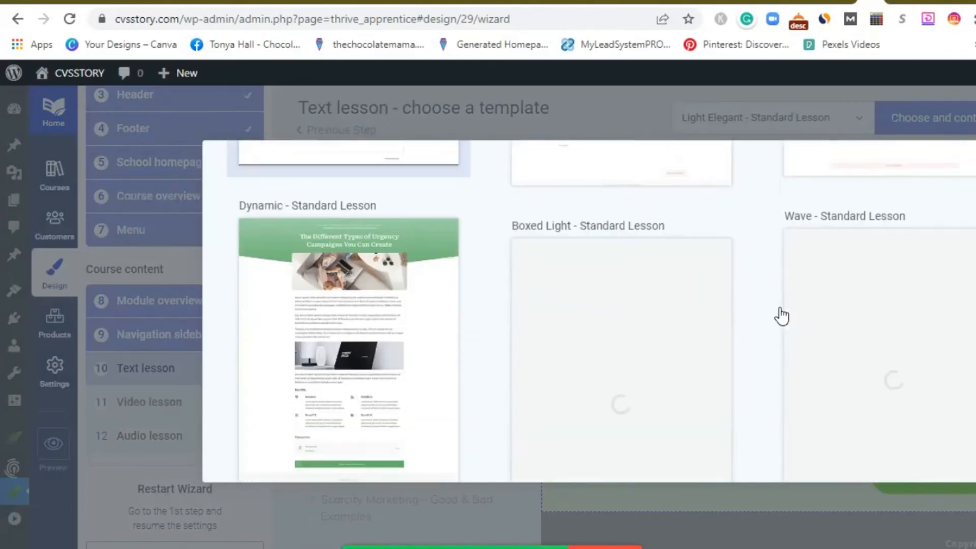
scroll(781, 315, down, 2)
click(404, 213)
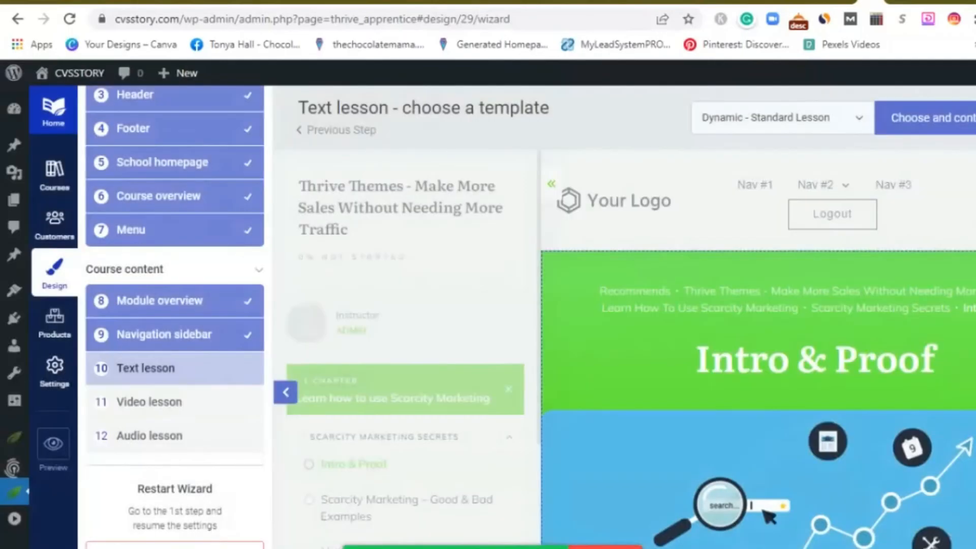
click(960, 122)
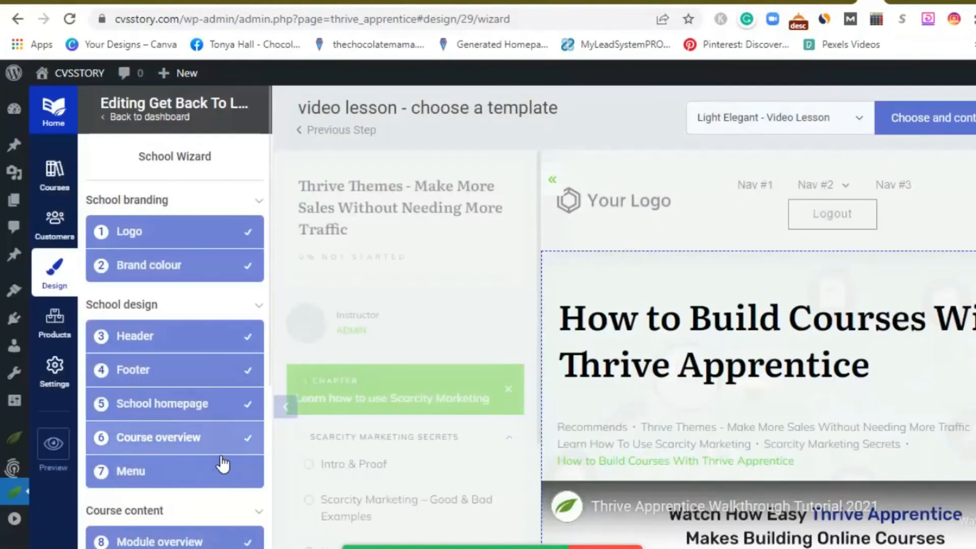
- Review the current video lesson preview, compare the other designs, and confirm Dynamic - Video Lesson as the video lesson template
scroll(222, 464, down, 5)
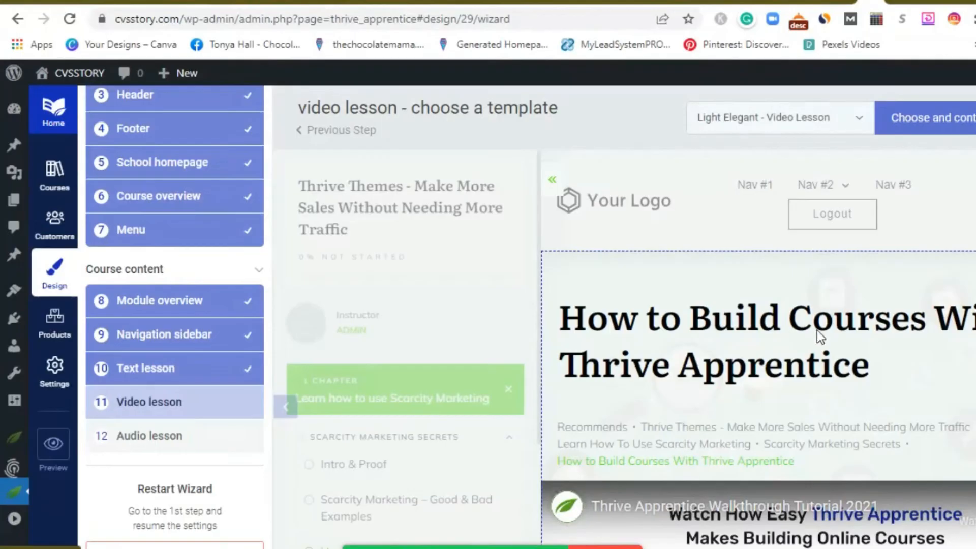
scroll(815, 325, down, 5)
scroll(813, 322, up, 5)
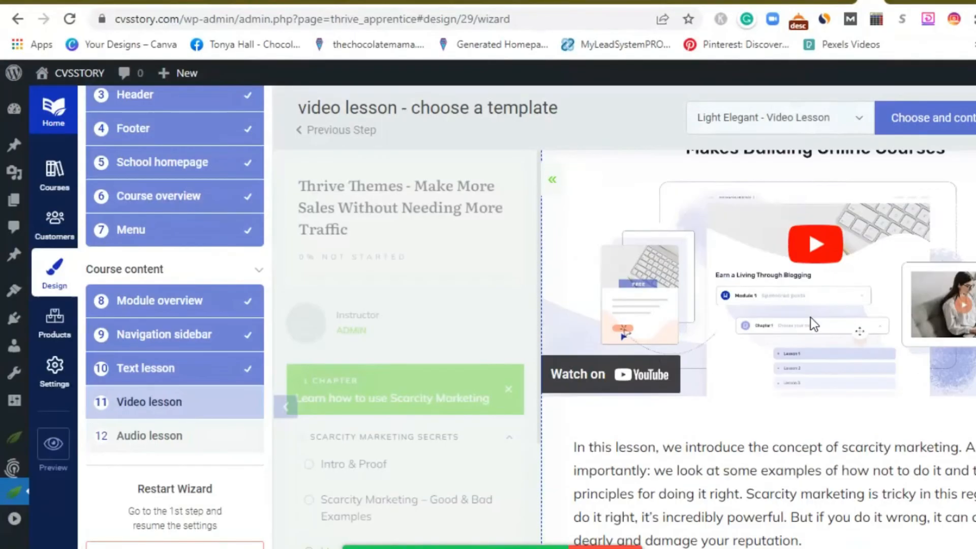
click(855, 119)
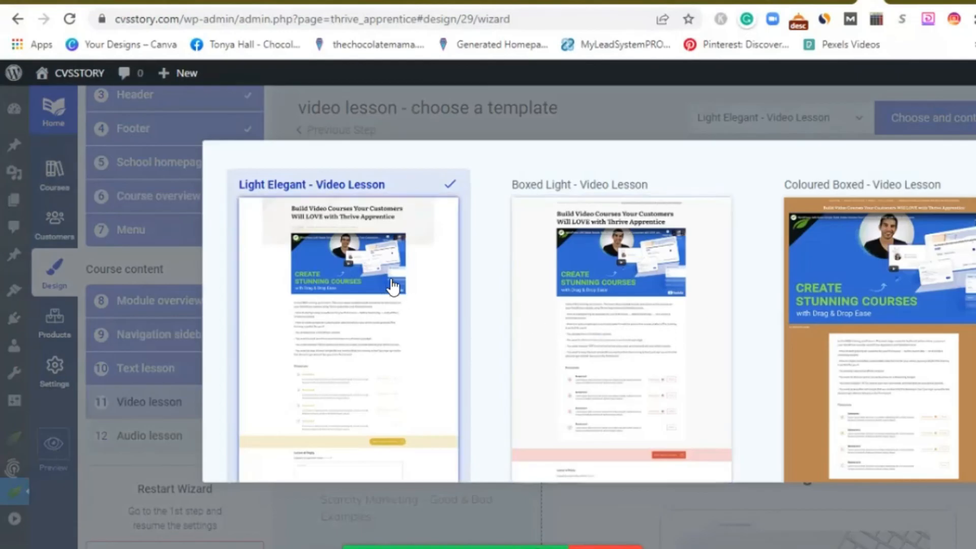
scroll(396, 288, down, 5)
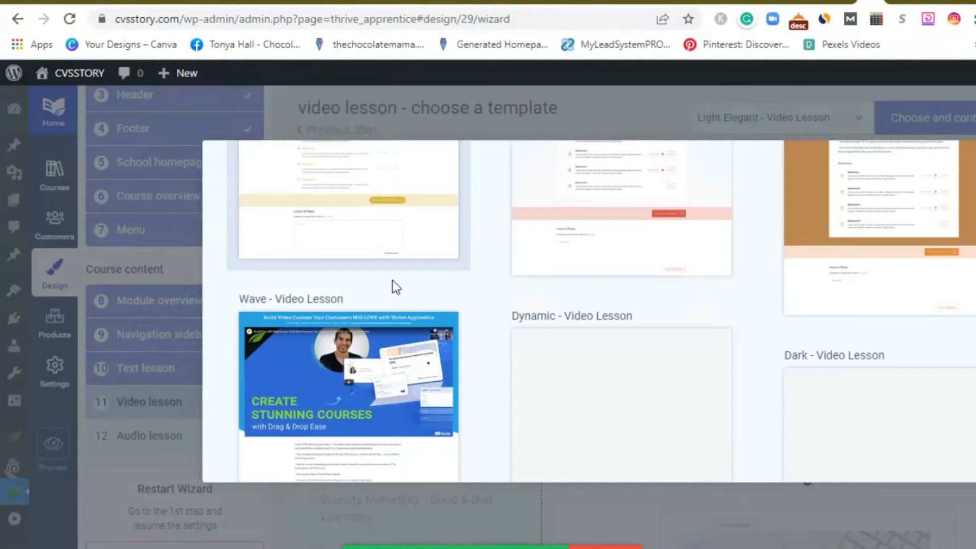
scroll(395, 288, down, 3)
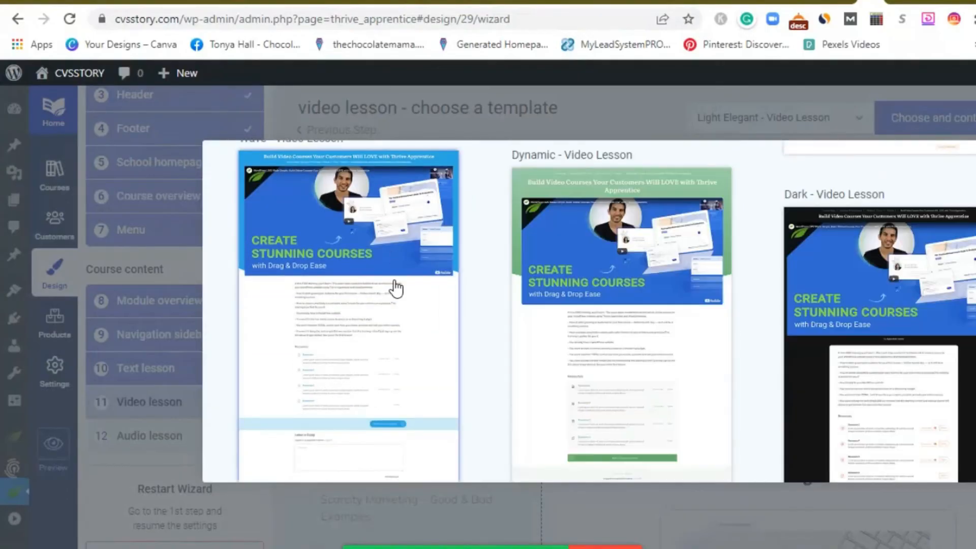
scroll(396, 288, up, 3)
scroll(395, 286, down, 5)
scroll(394, 282, down, 2)
scroll(395, 285, up, 5)
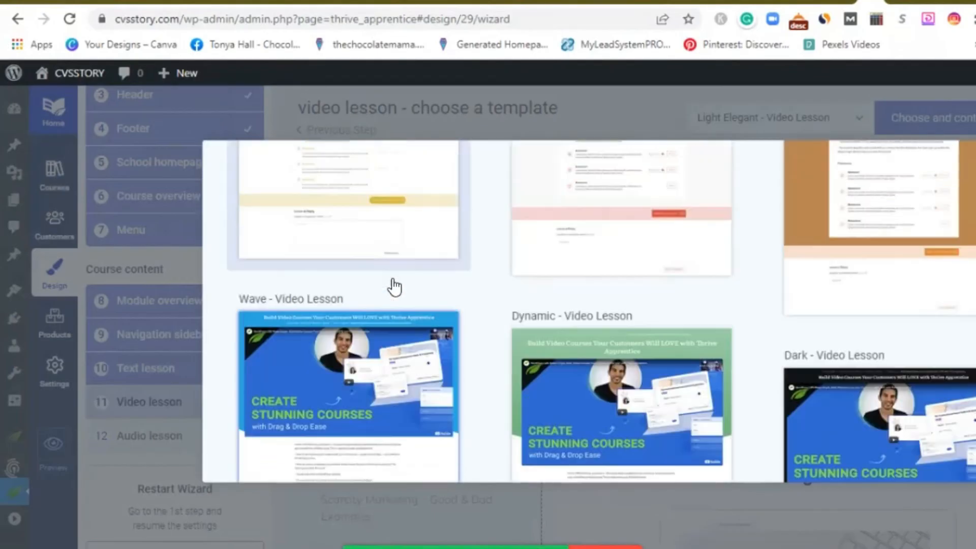
scroll(394, 287, down, 3)
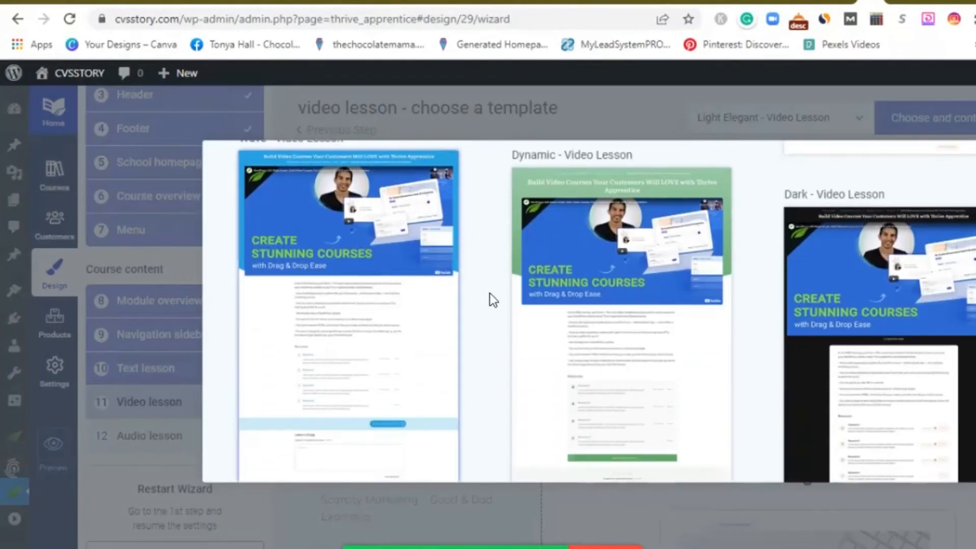
click(679, 287)
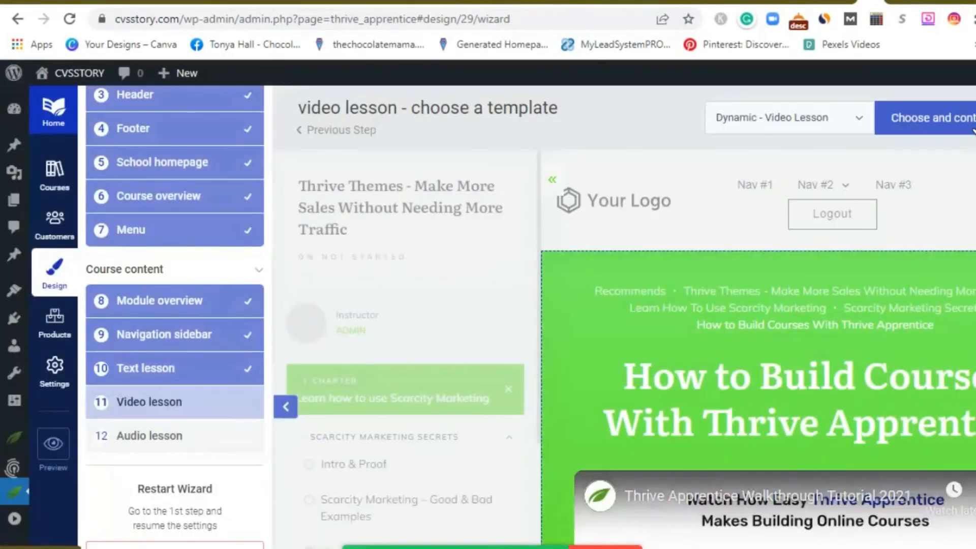
click(971, 129)
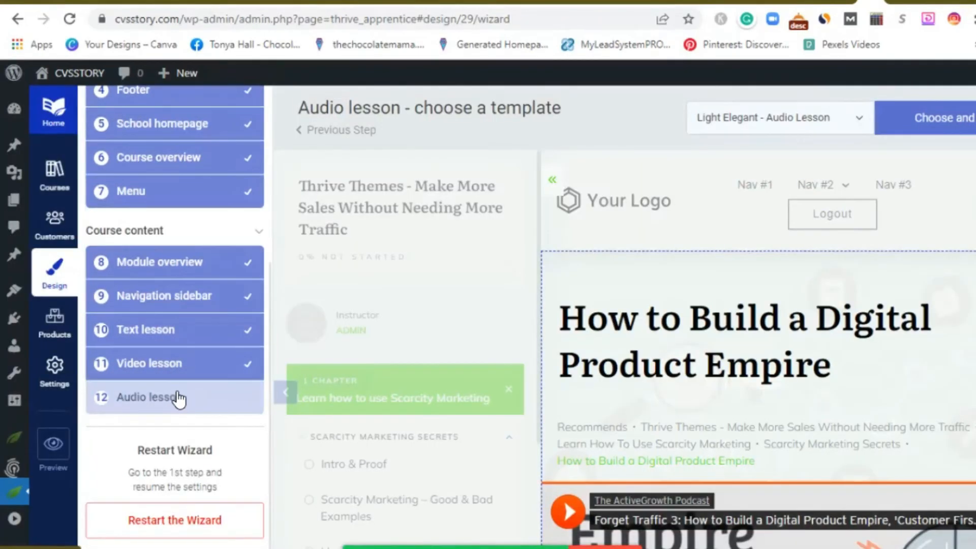
- Choose Dynamic - Audio Lesson as the audio lesson template to finish the school wizard, and go to the design's dashboard
click(828, 119)
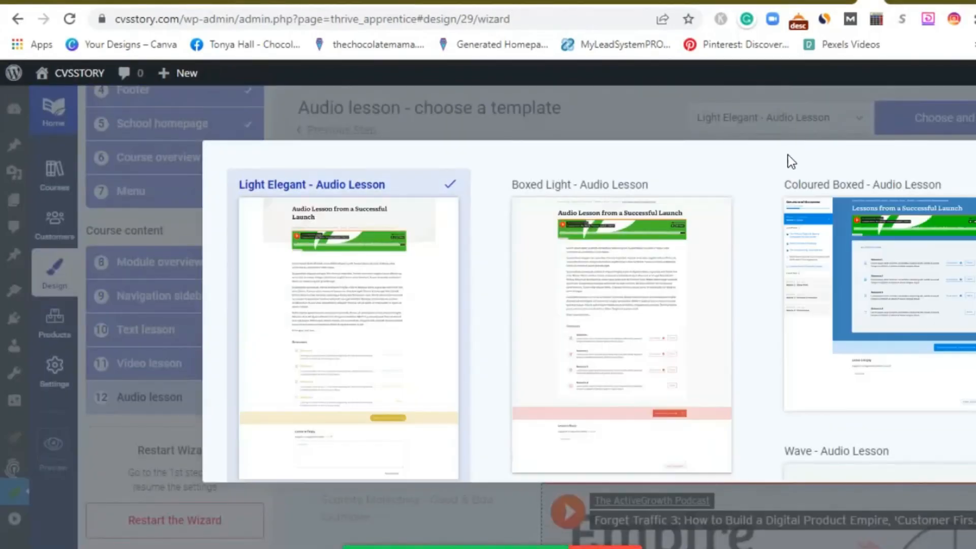
scroll(699, 329, down, 5)
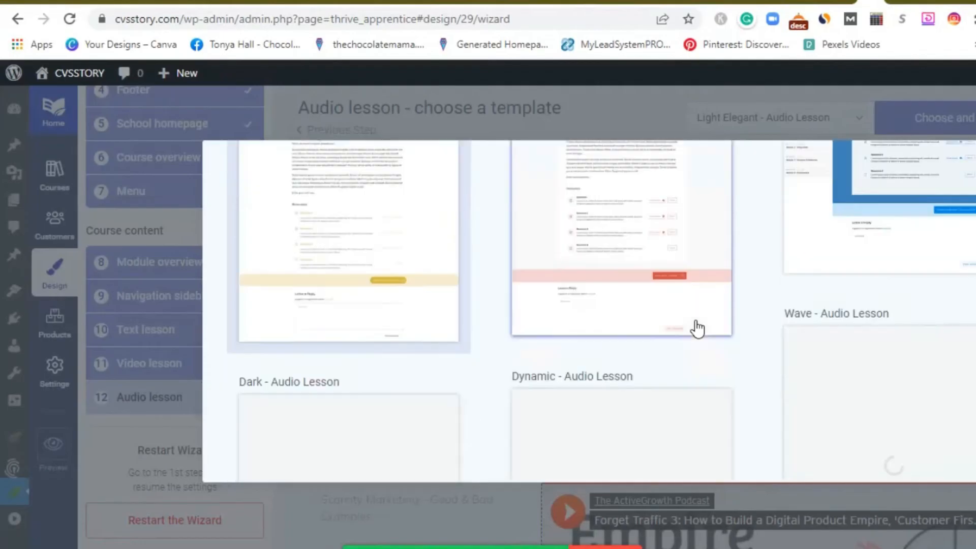
scroll(692, 320, down, 2)
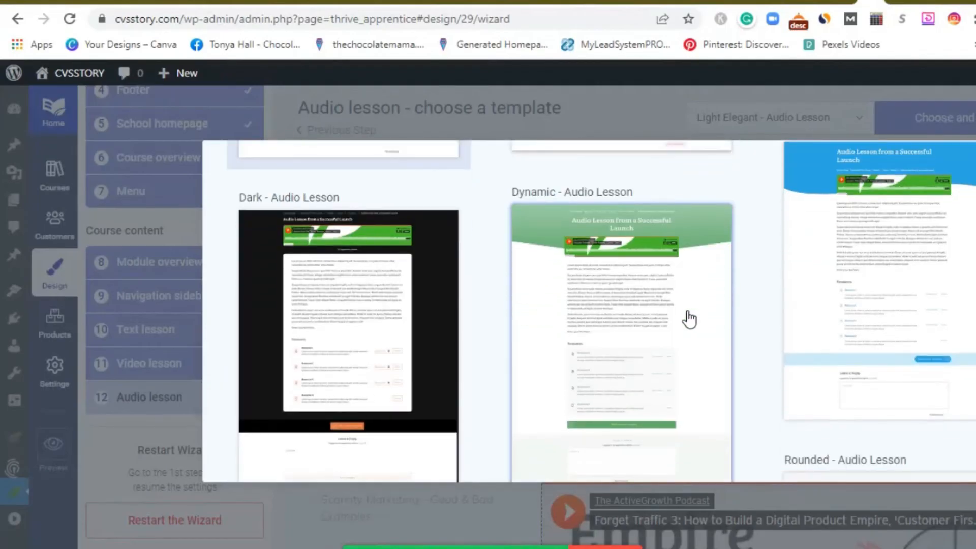
scroll(686, 318, up, 3)
scroll(686, 318, down, 3)
click(695, 297)
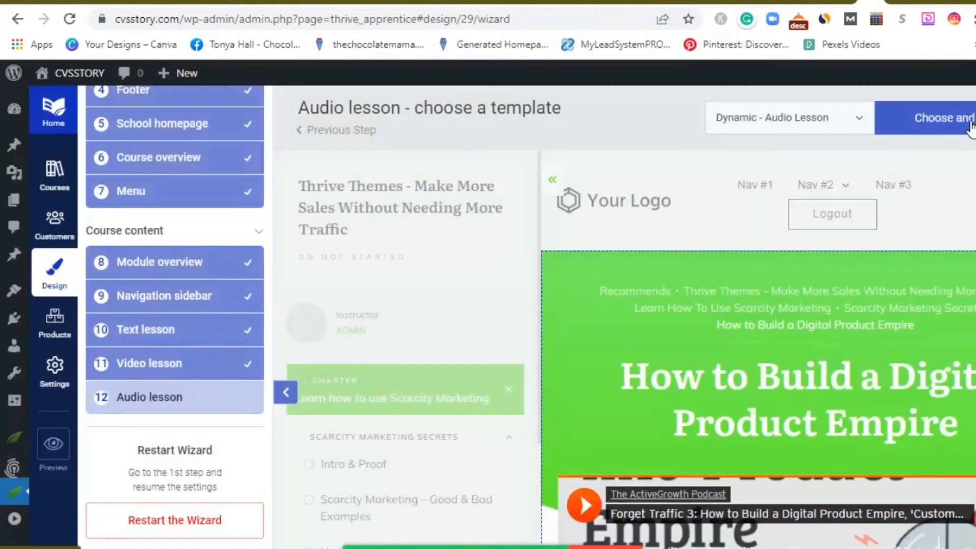
click(971, 127)
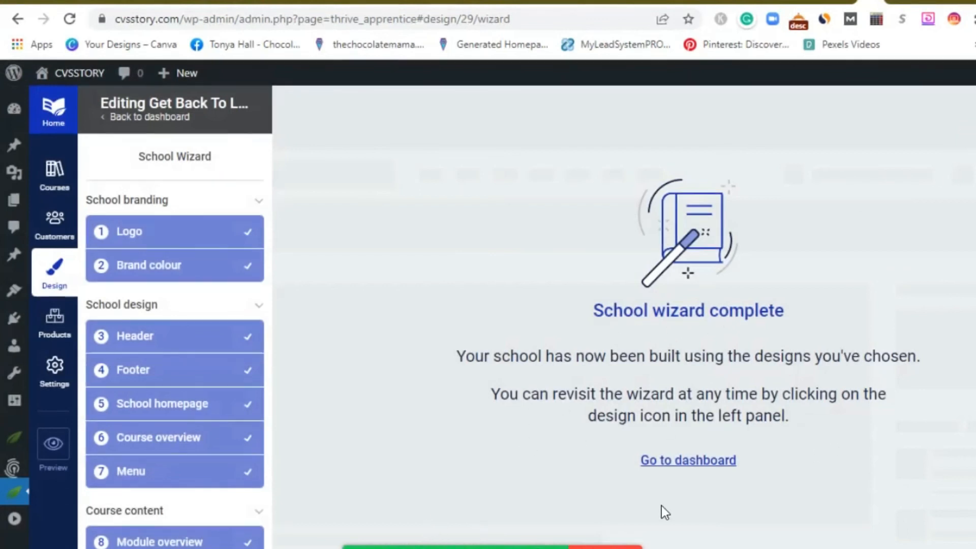
click(687, 466)
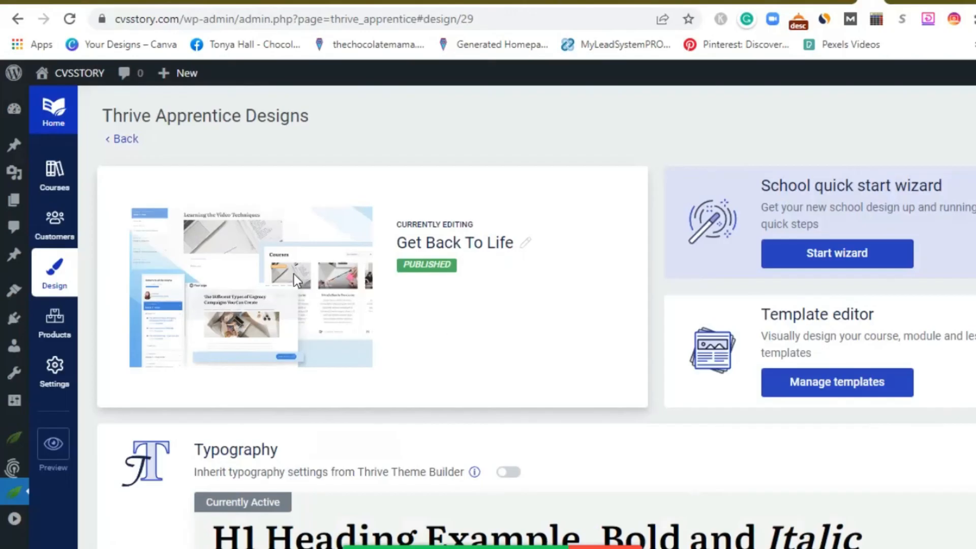
- Look over the Get Back To Life design's dashboard and open the default school typography for editing
scroll(581, 396, down, 4)
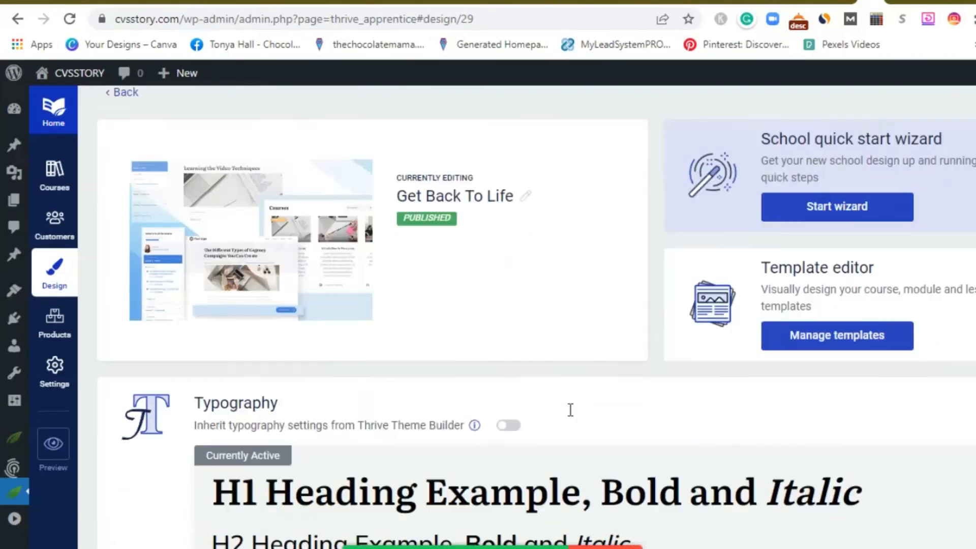
scroll(567, 412, up, 2)
scroll(567, 413, up, 1)
scroll(567, 410, down, 3)
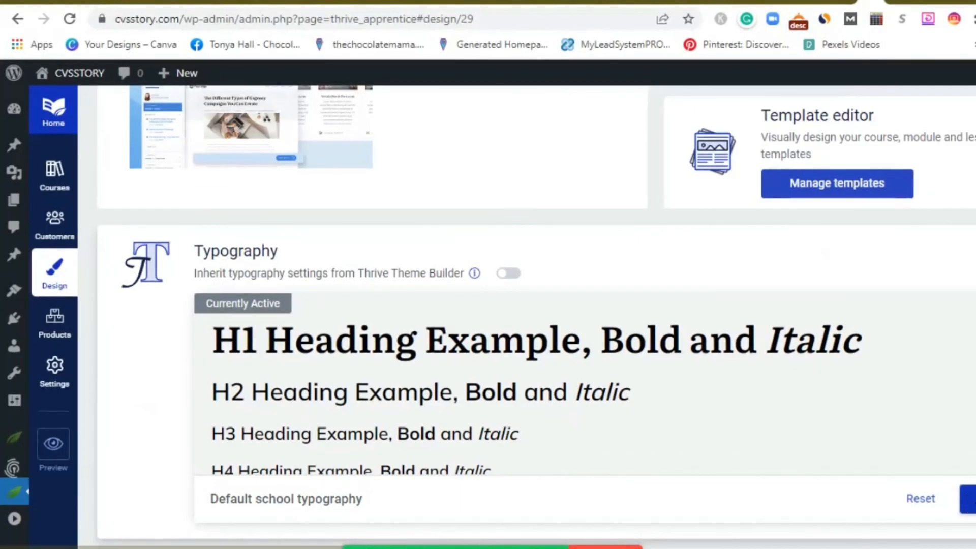
click(969, 499)
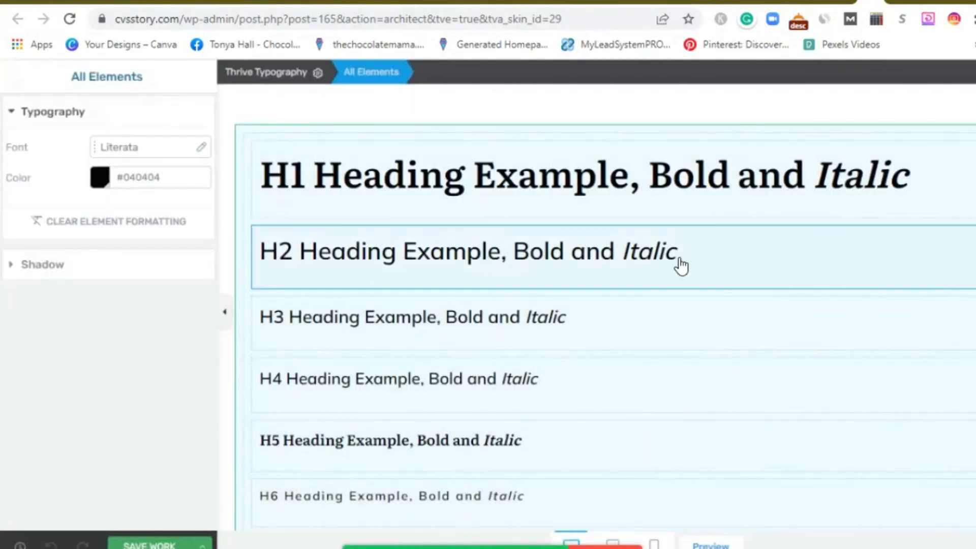
- Review the heading, list, hyperlink, blockquote, plain text and preformatted text styles in the school typography
scroll(676, 284, down, 8)
scroll(666, 326, down, 4)
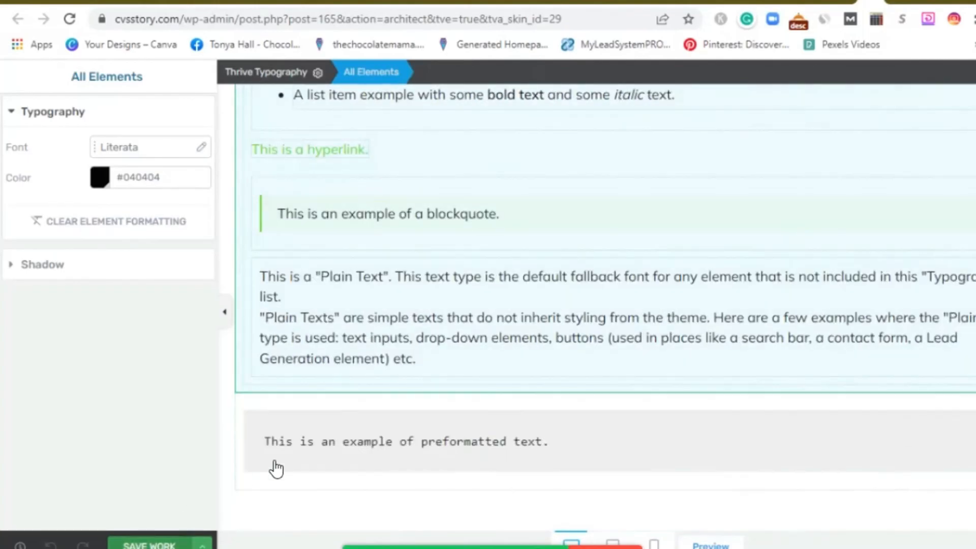
scroll(275, 467, up, 6)
scroll(275, 467, up, 3)
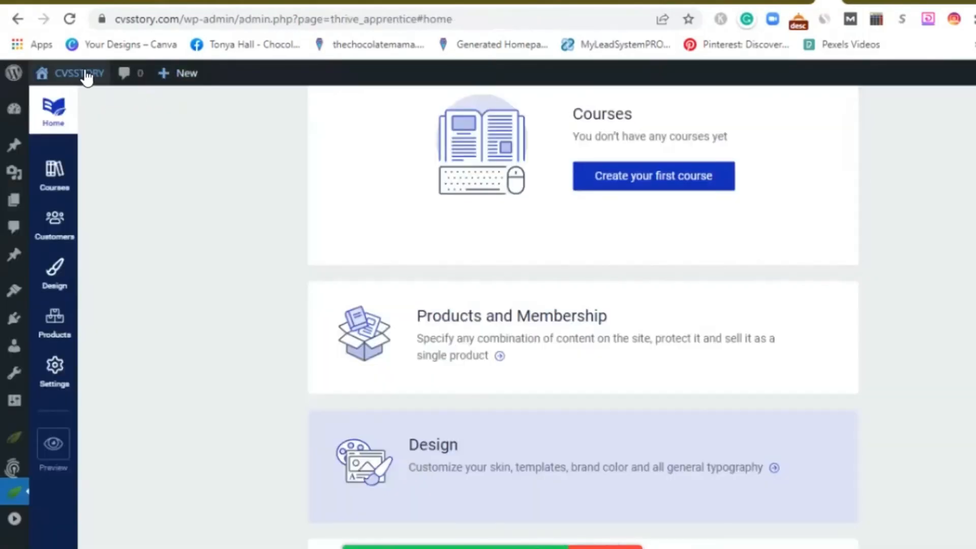
- Visit the live CVSSTORY site and view the school's Courses homepage through the Recommends page
click(85, 74)
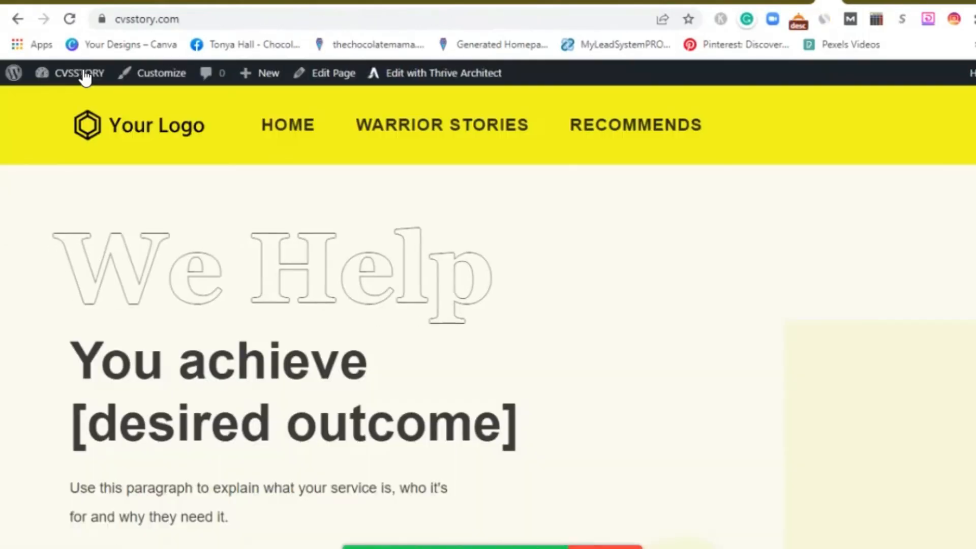
click(637, 130)
mouse_move(640, 135)
scroll(643, 143, down, 2)
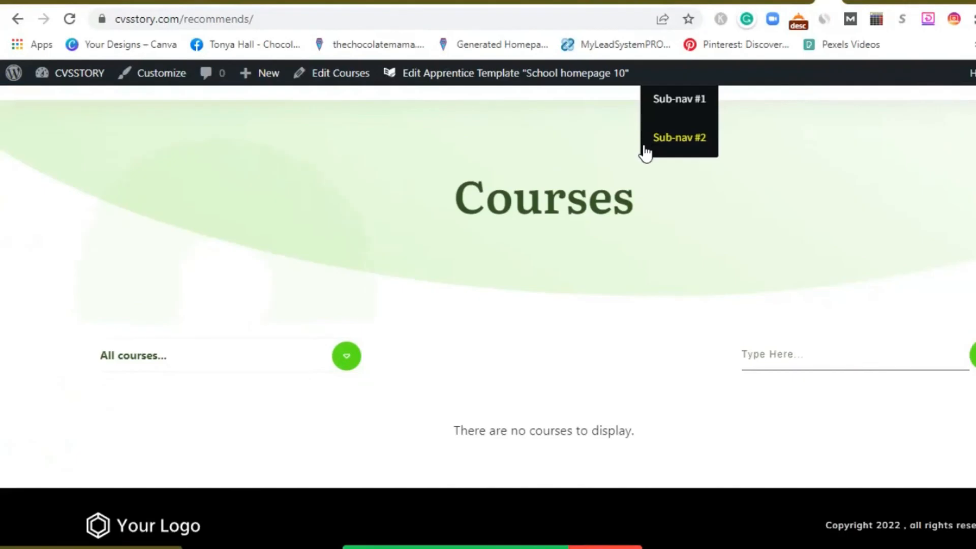
scroll(644, 151, up, 1)
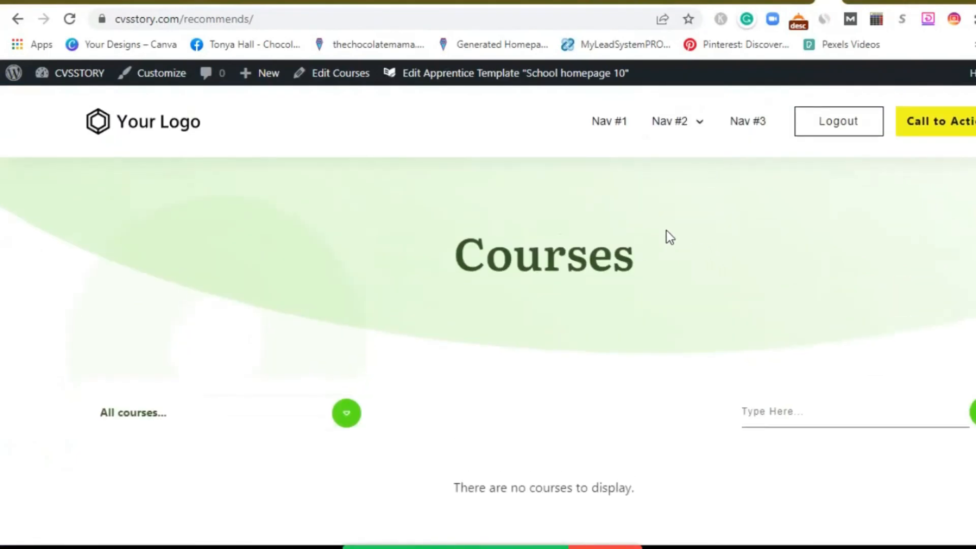
- Return to the site's home page, look it over, and reopen the Recommends page to compare its course layout
click(16, 20)
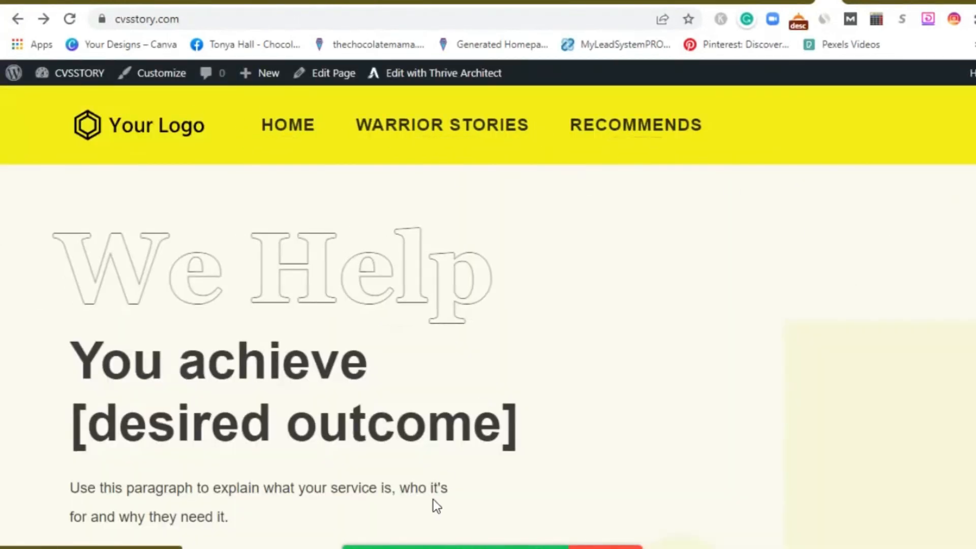
scroll(437, 473, down, 5)
scroll(438, 471, up, 5)
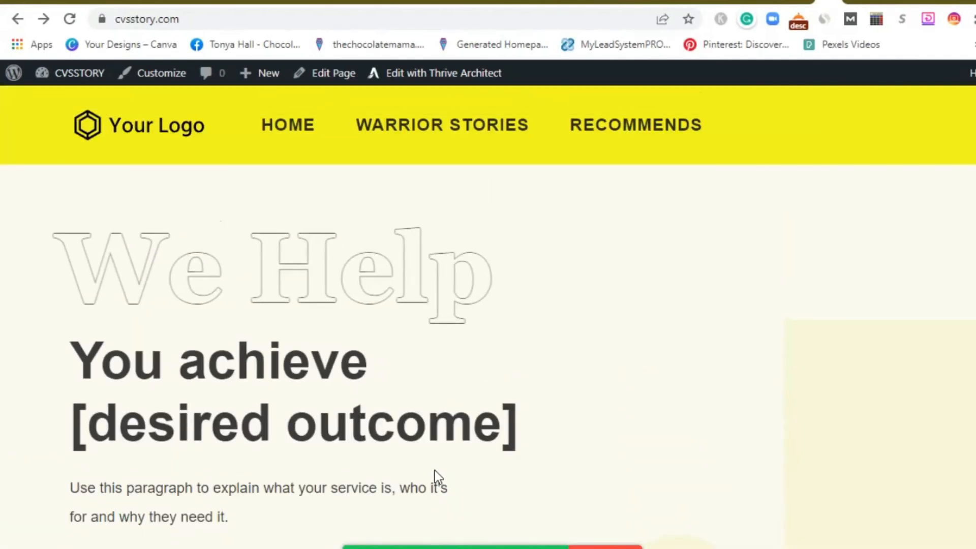
click(606, 133)
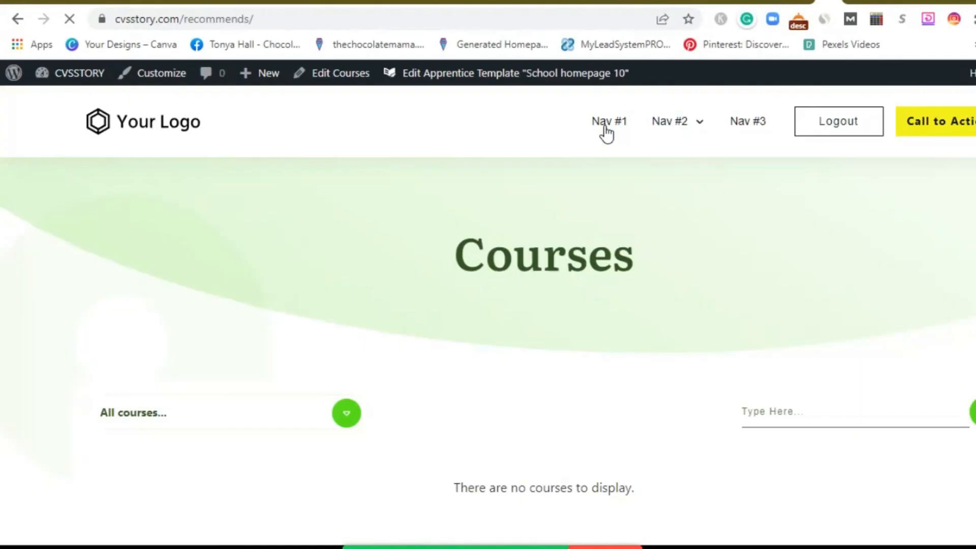
scroll(398, 267, down, 1)
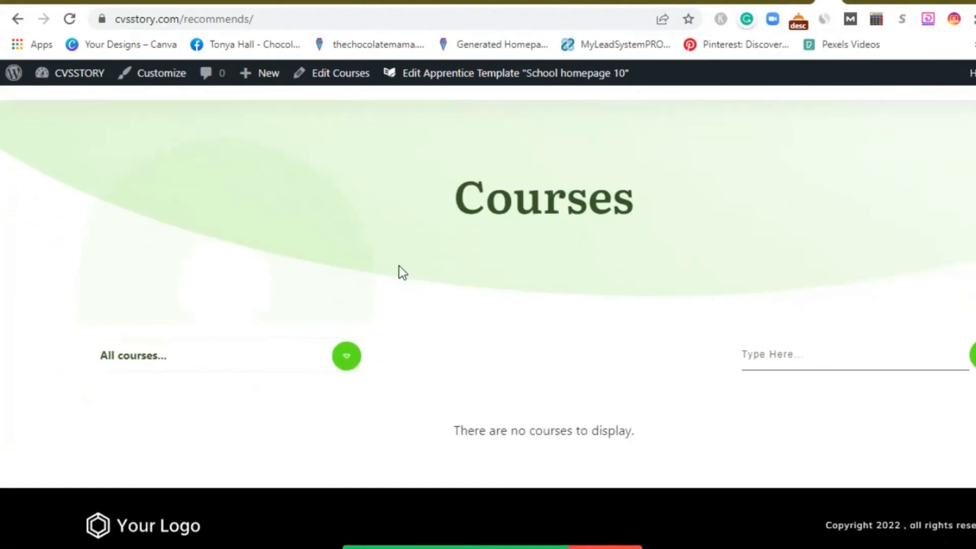
scroll(398, 266, up, 1)
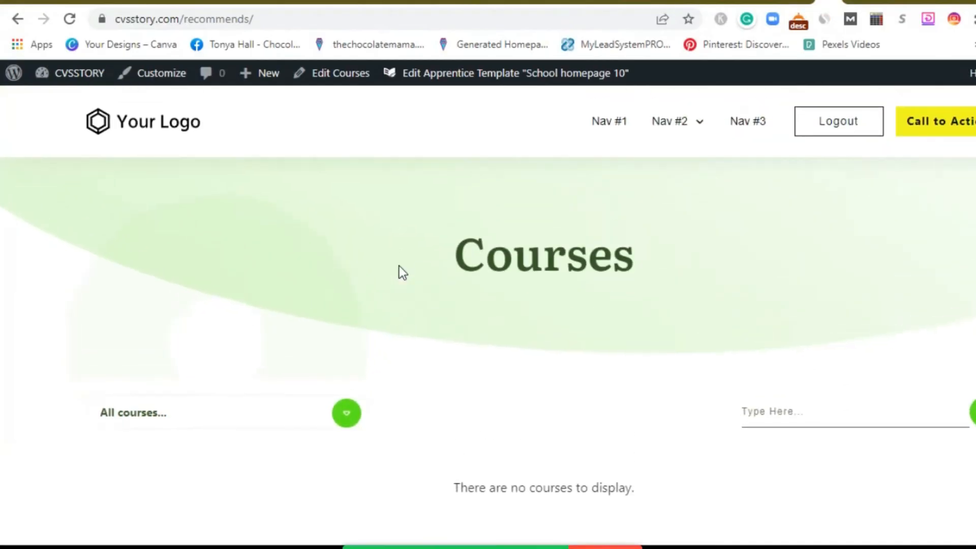